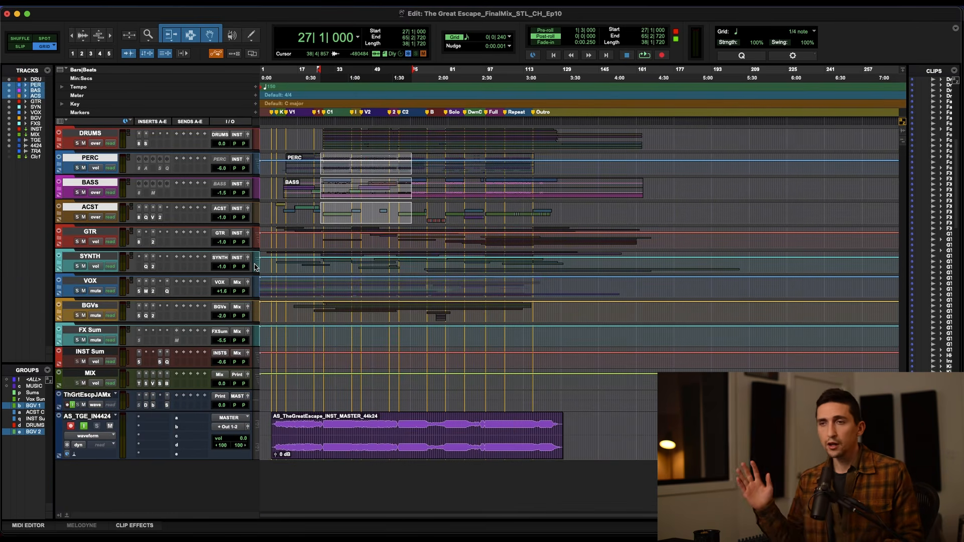
Play the mix from the intro and again from just before the first chorus (C1)
click(264, 432)
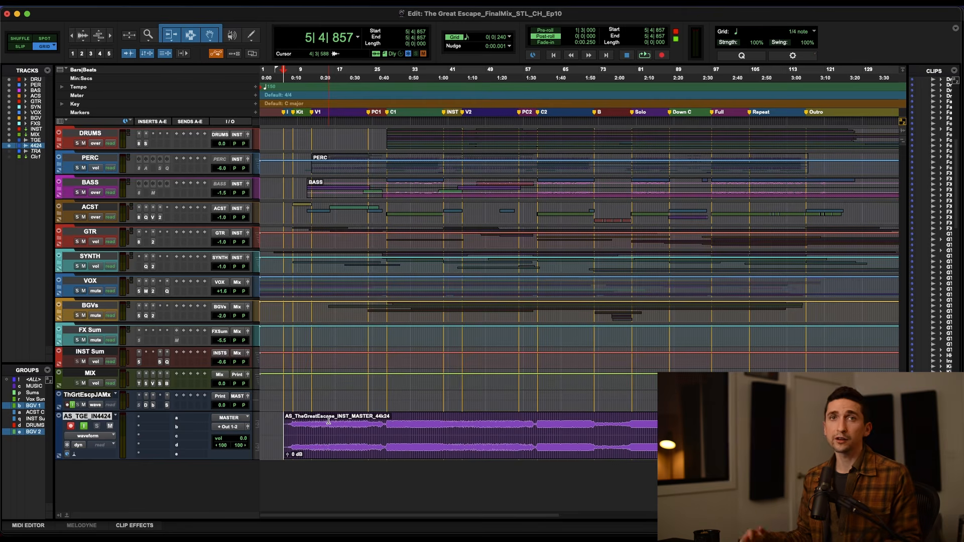
key(space)
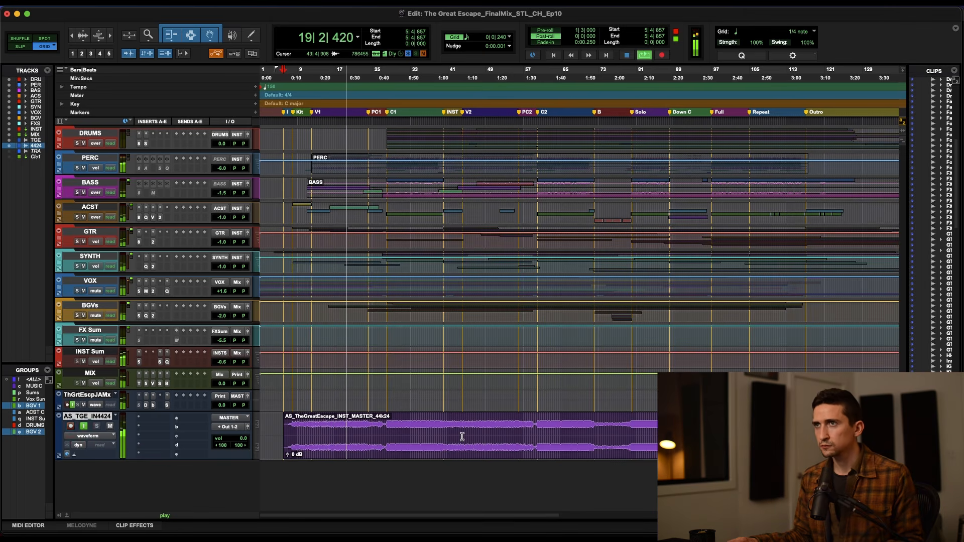
click(386, 433)
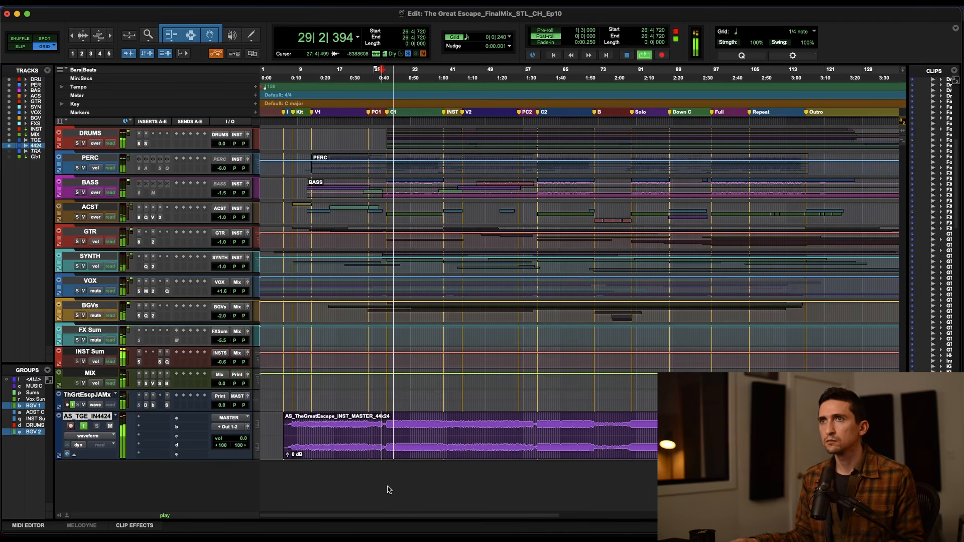
key(space)
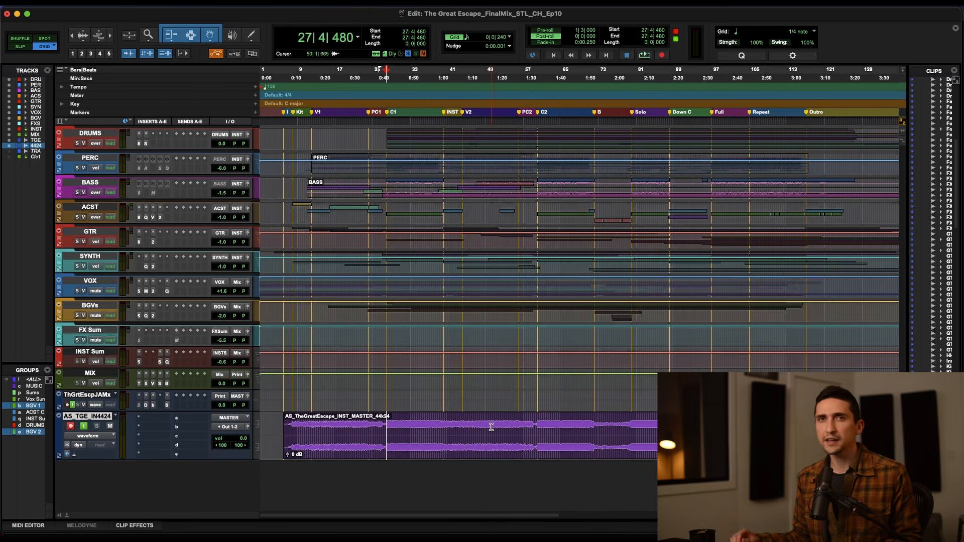
Play the mix from just before the Full section marker
scroll(491, 426, right, 5)
click(471, 422)
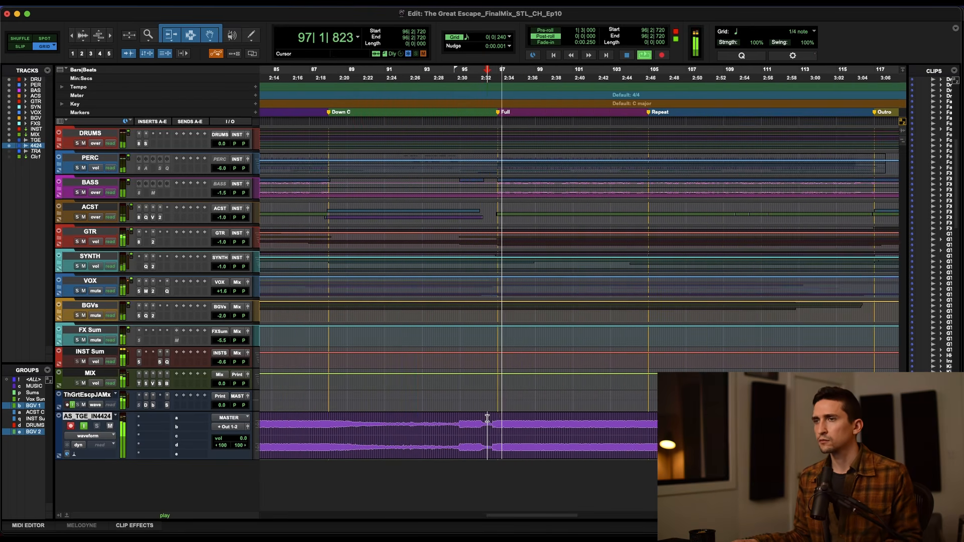
key(super+bracketleft)
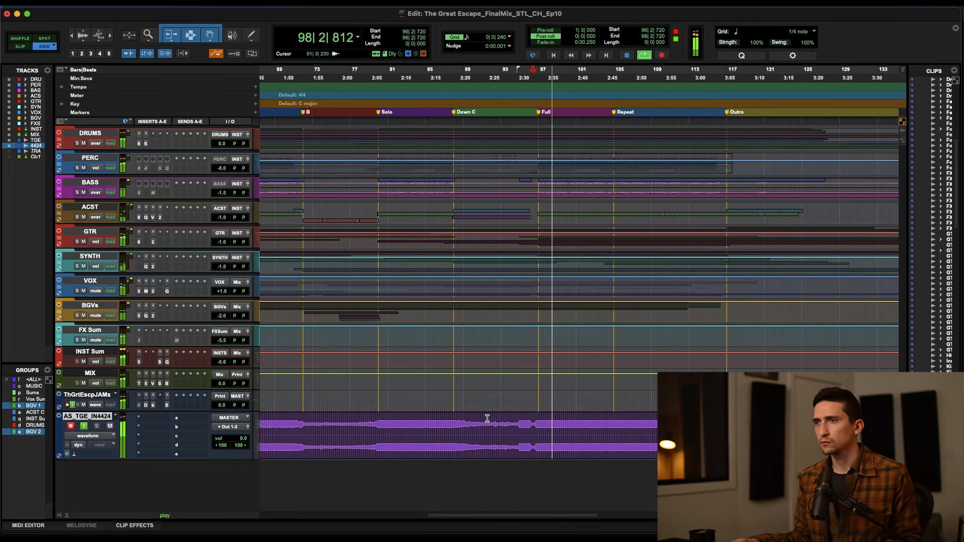
key(super+bracketleft)
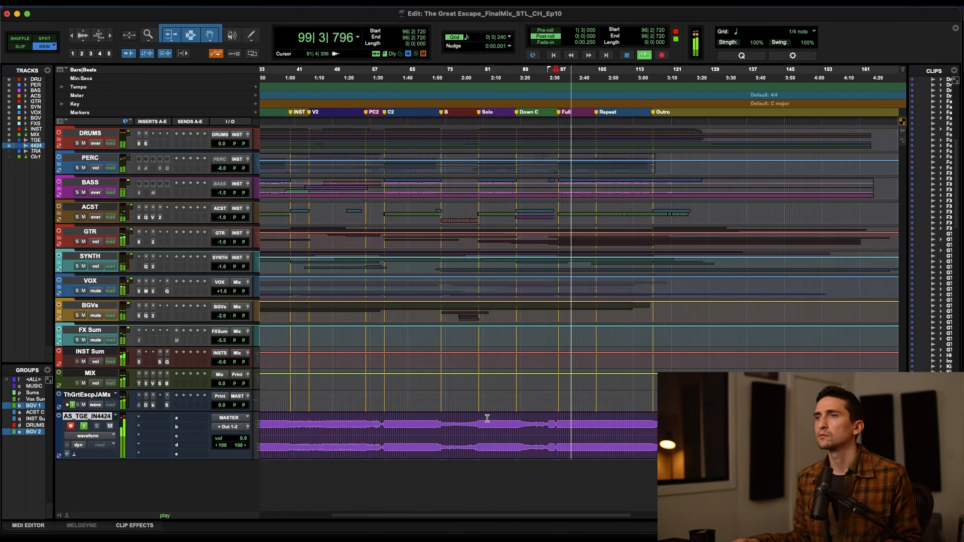
key(space)
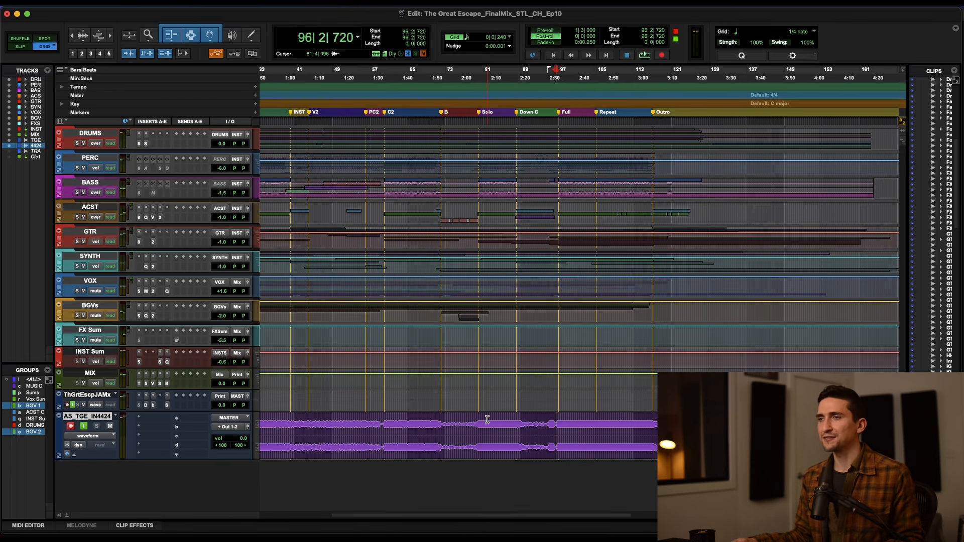
Open the STL ControlHub insert on the INST Sum track from the mixer and move its window clear of the channel strips
key(Home)
key(super+equal)
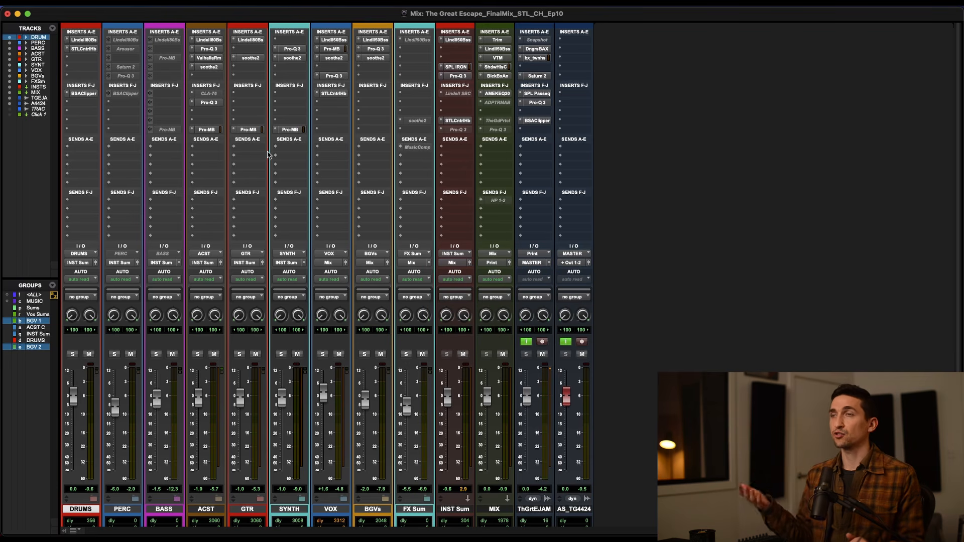
click(451, 123)
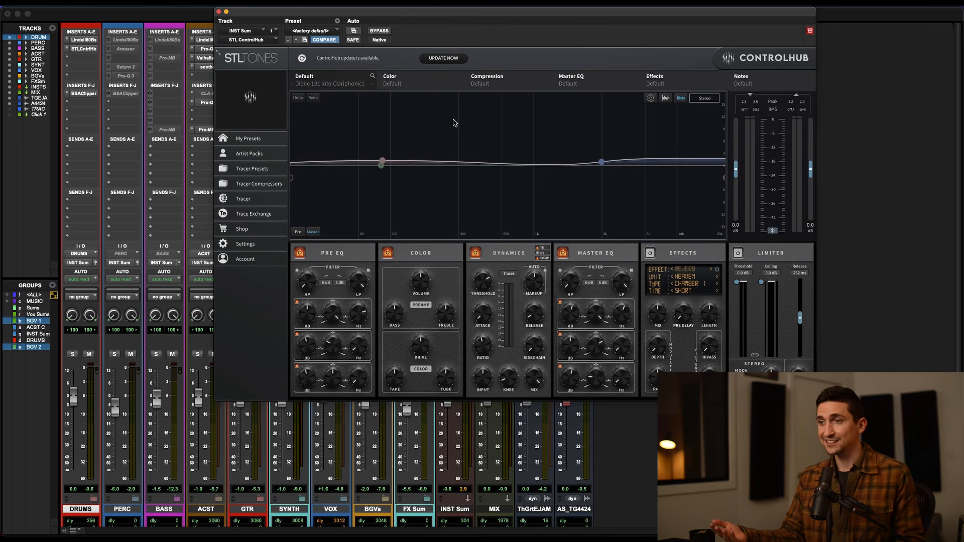
drag(401, 13, 335, 139)
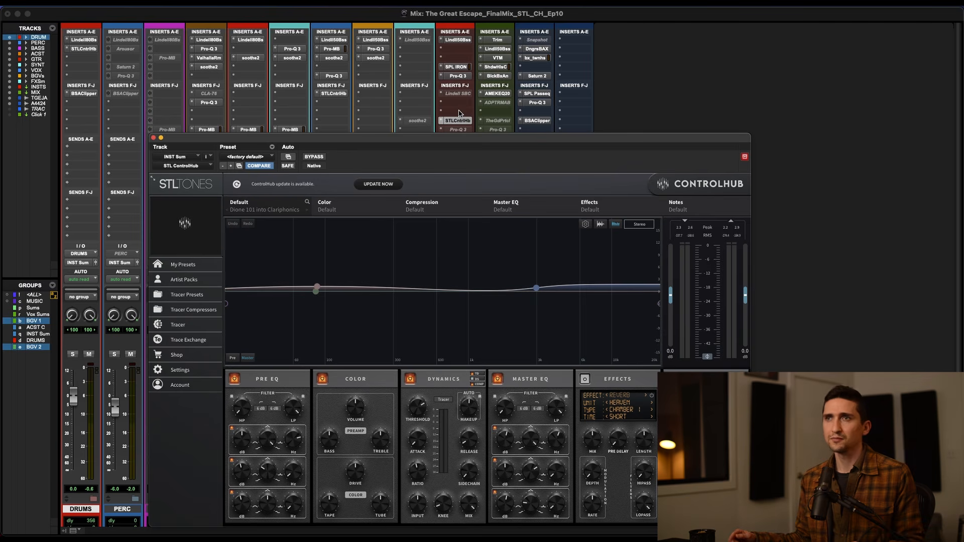
drag(458, 135, 812, 29)
Select and mute the VOX, BGVs and FX Sum tracks, and return to the Edit window
click(321, 510)
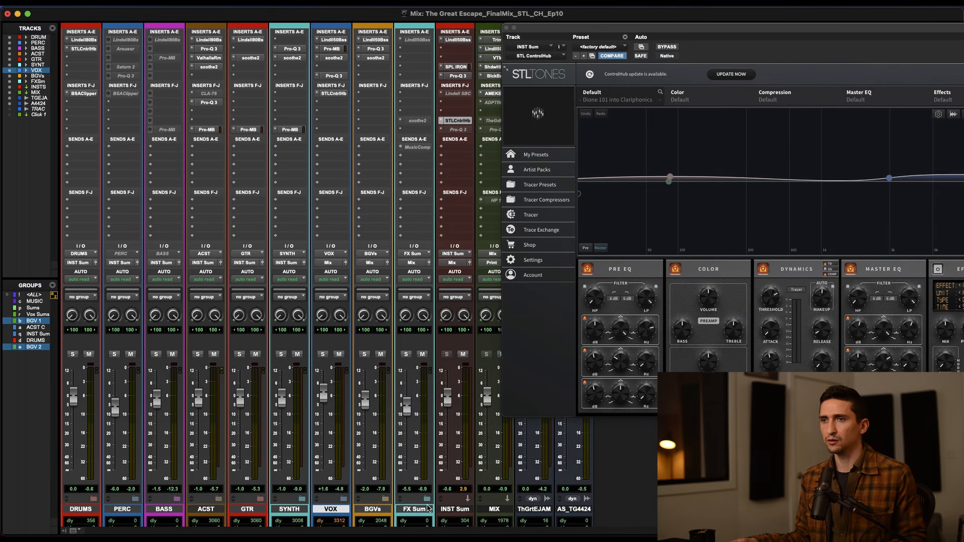
shift+click(428, 509)
key(super+equal)
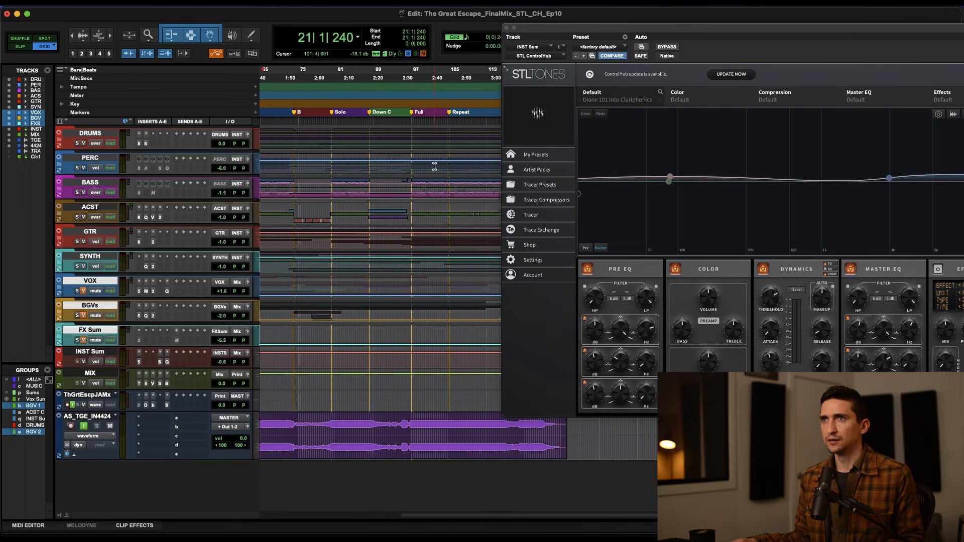
Play the instruments from just before the second chorus (C2), comparing the INST Sum ControlHub bypassed and active
scroll(302, 167, left, 5)
click(325, 166)
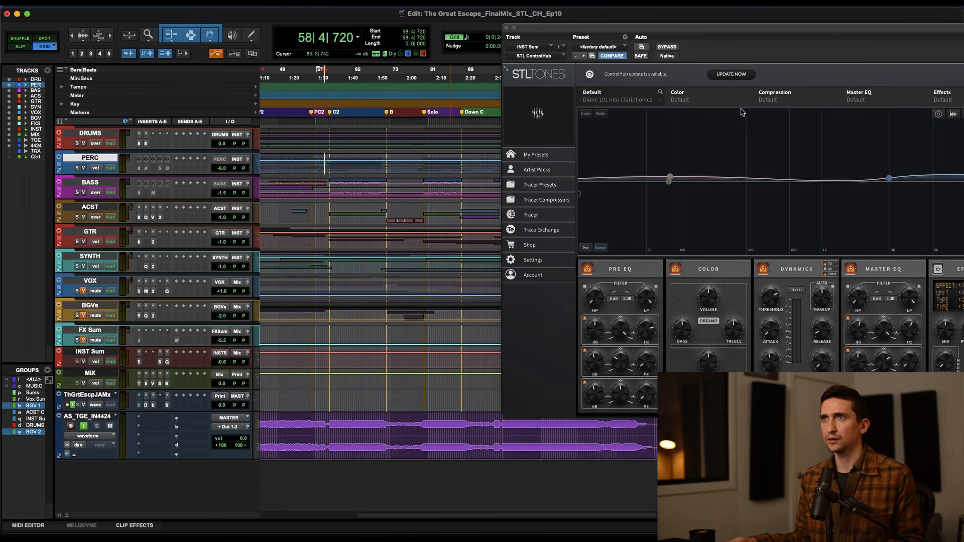
drag(631, 20, 302, 47)
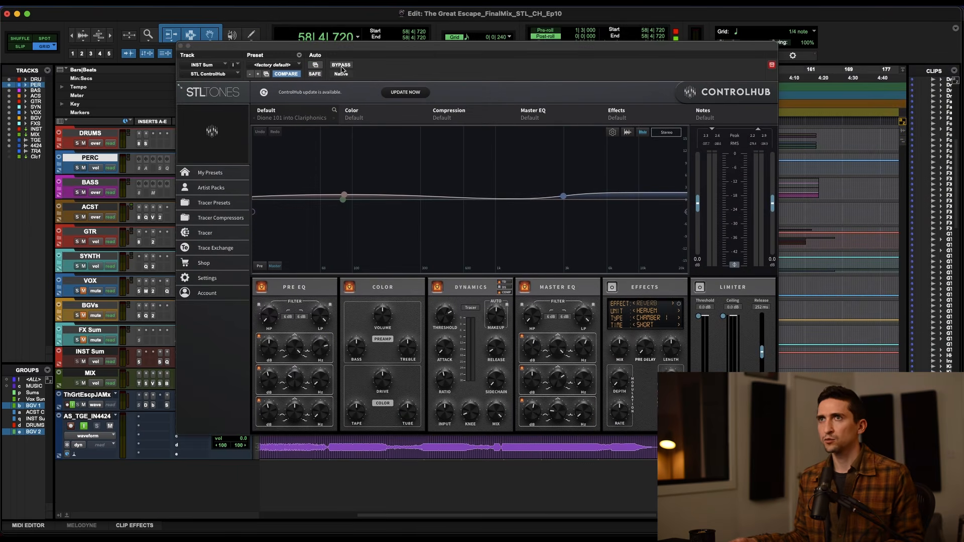
key(space)
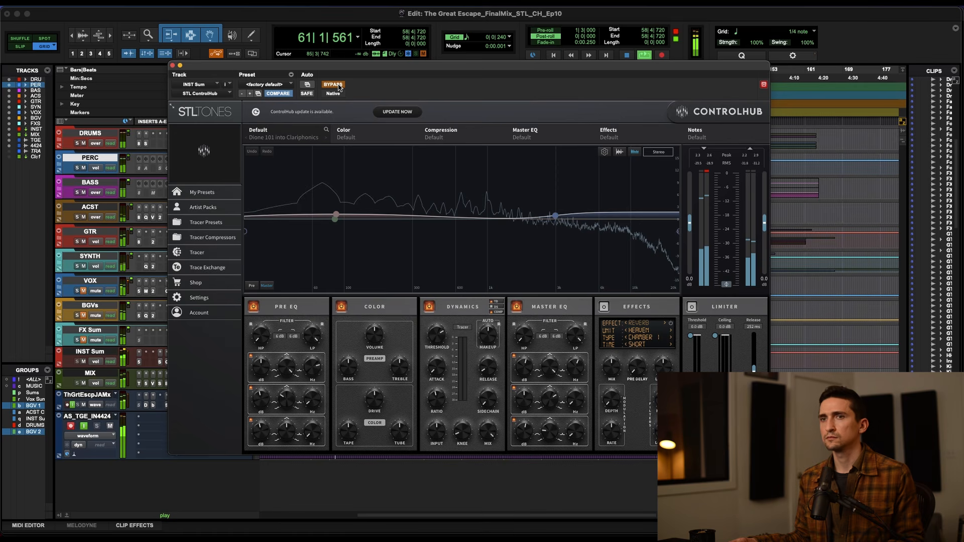
click(339, 87)
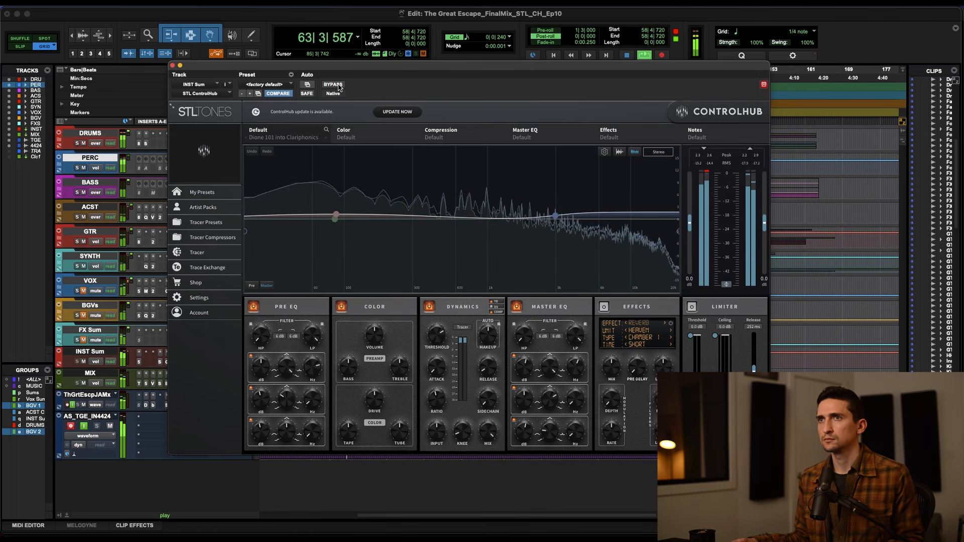
key(space)
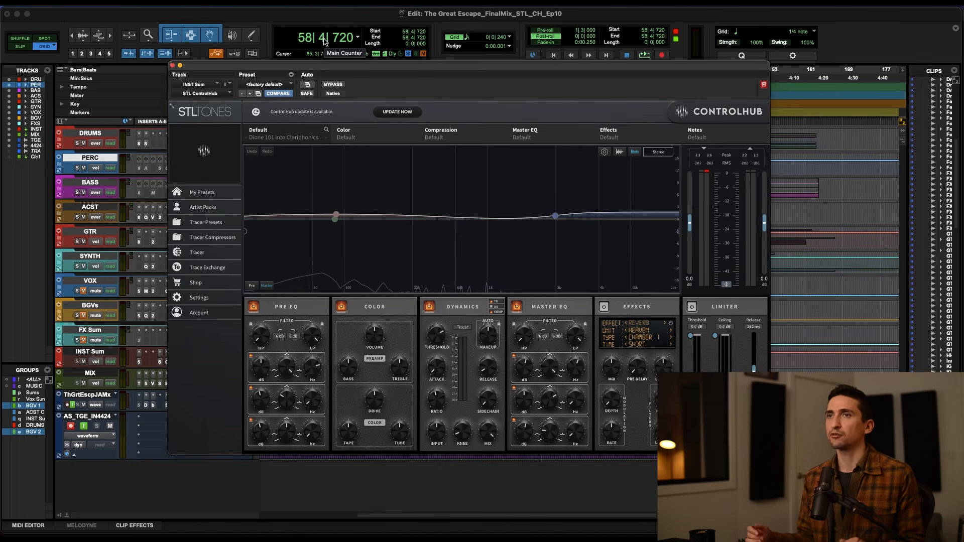
Close the INST Sum ControlHub and open the STL ControlHub insert on the VOX track with its folder expanded
drag(277, 65, 279, 40)
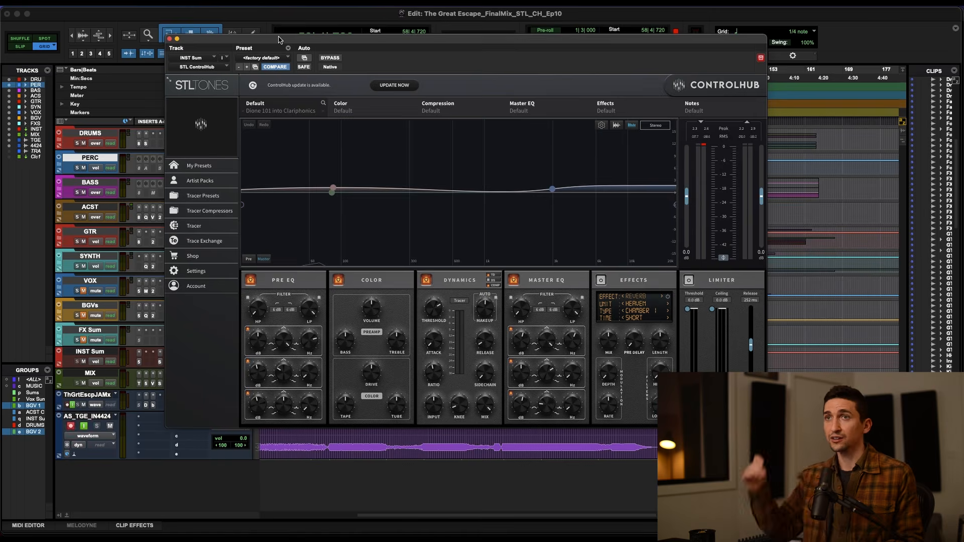
click(203, 196)
click(170, 39)
key(super+equal)
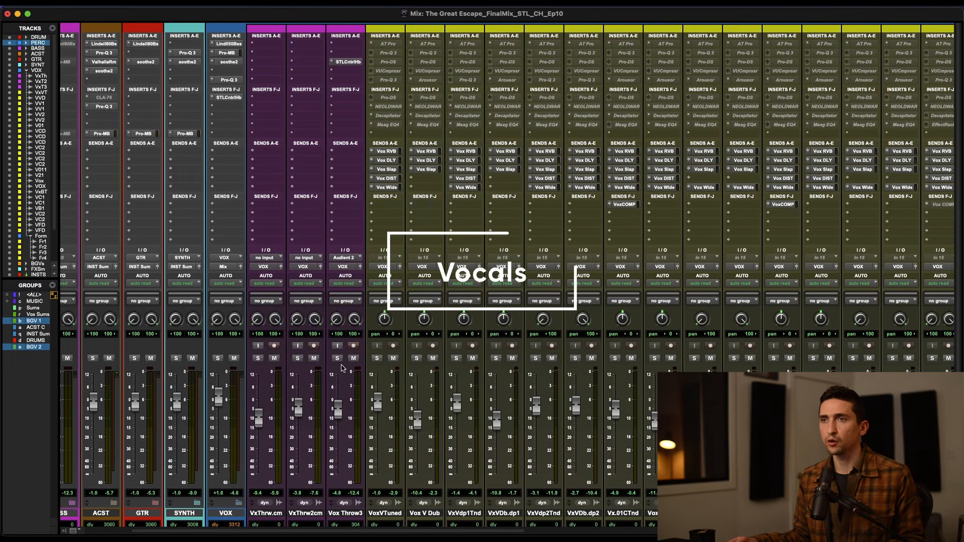
key(super+equal)
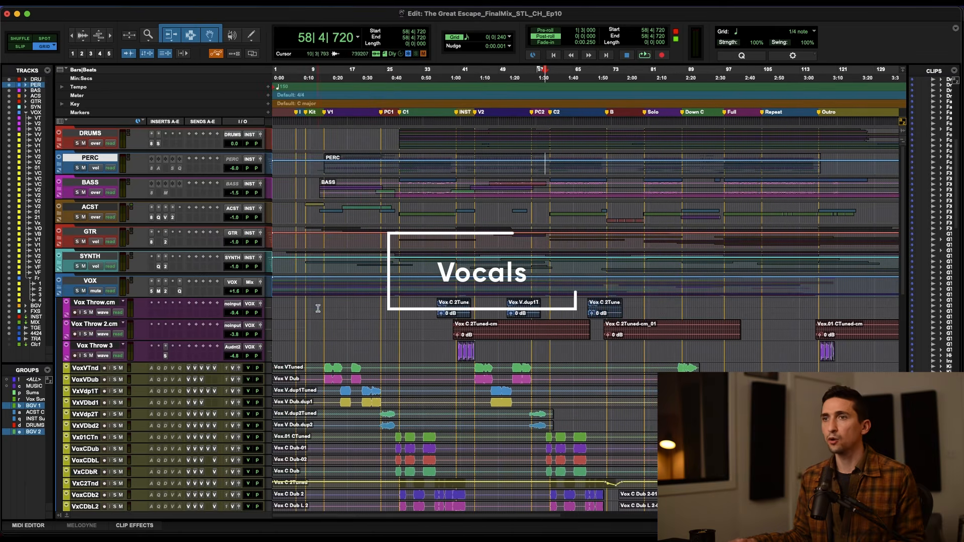
key(super+equal)
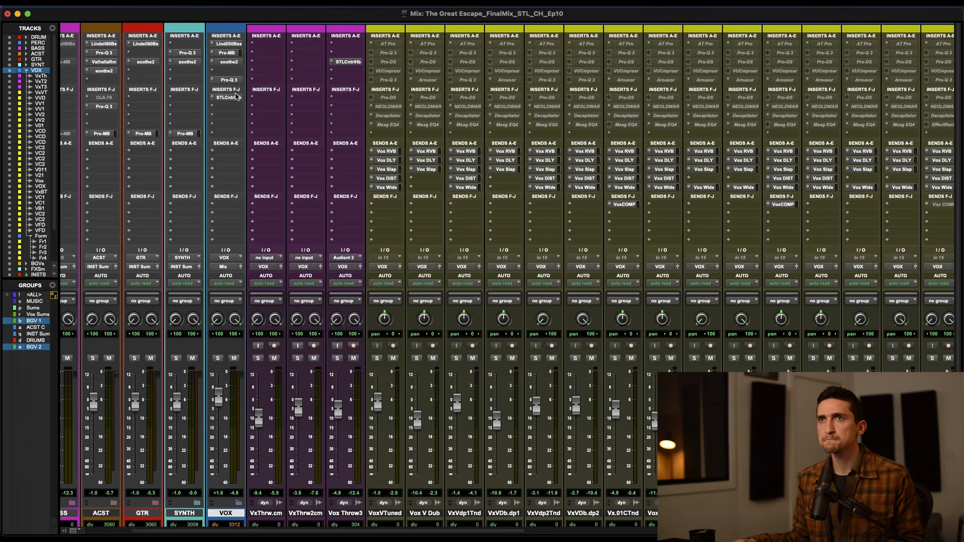
click(229, 97)
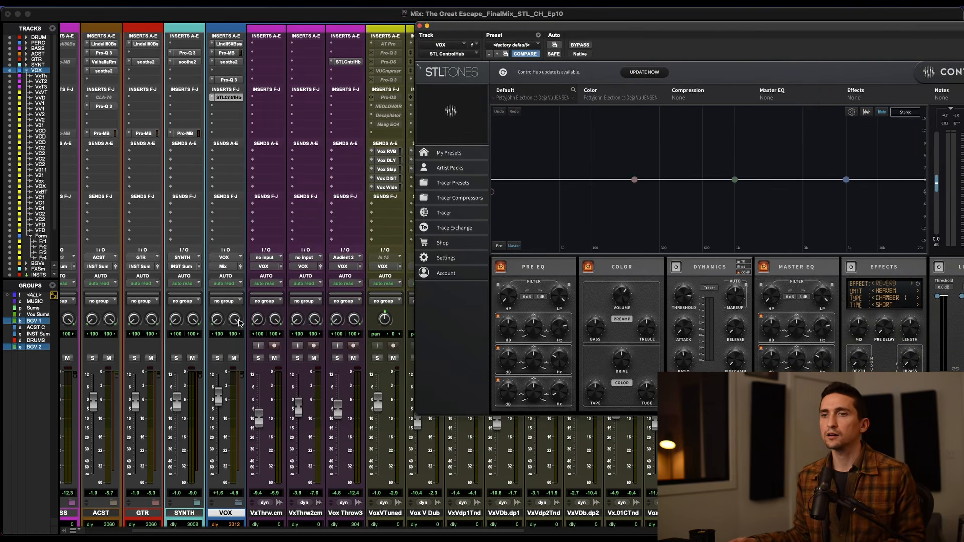
Play the soloed VOX track from just before the Full section, comparing its ControlHub bypassed and active
scroll(216, 362, right, 10)
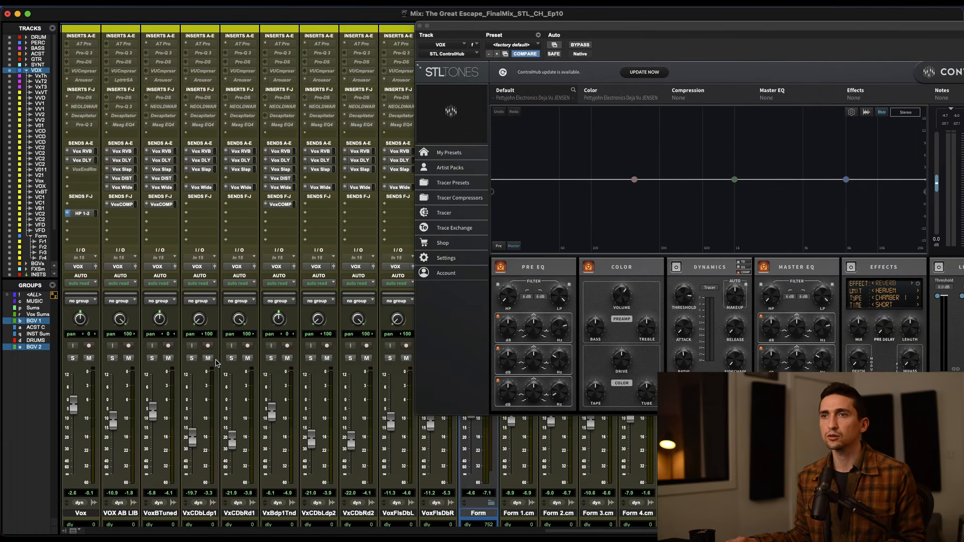
scroll(216, 361, left, 10)
key(super+equal)
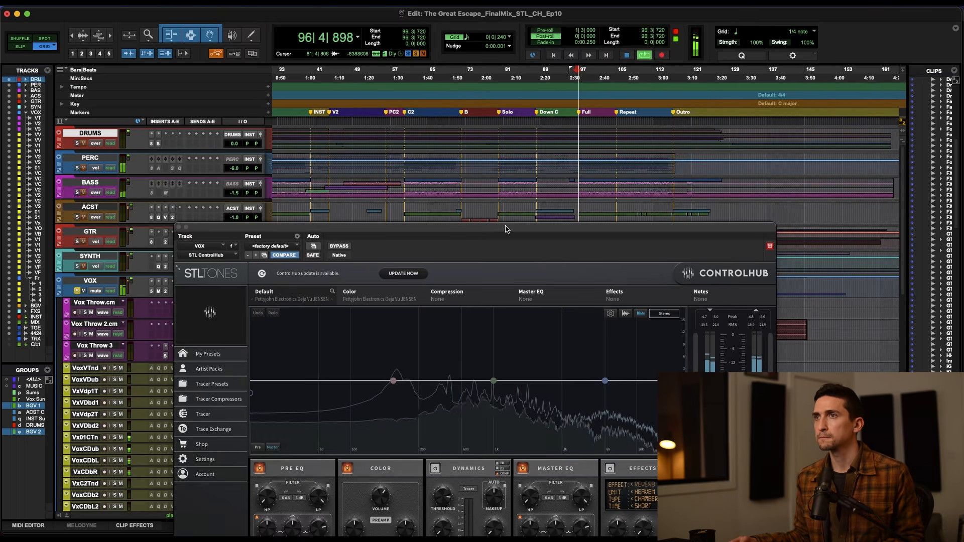
drag(508, 233, 482, 36)
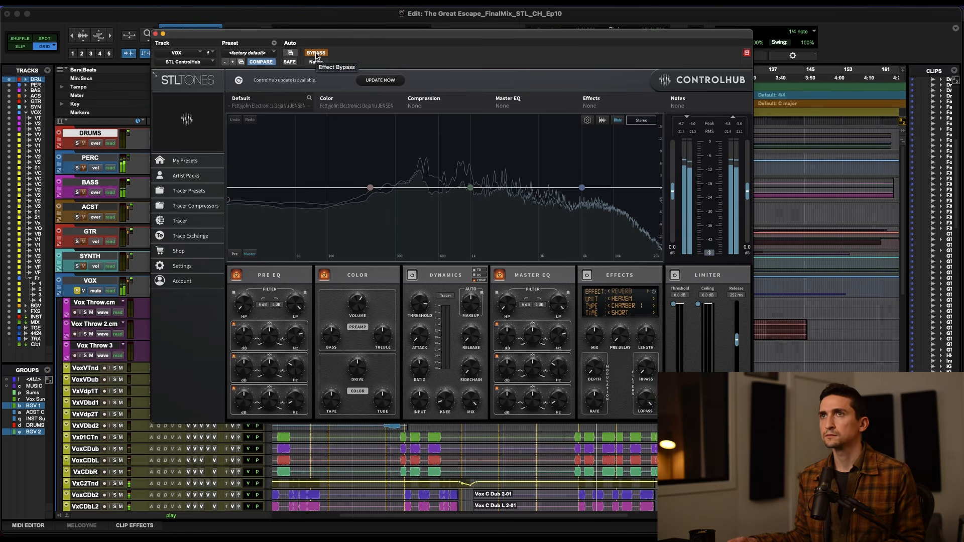
click(316, 53)
click(316, 54)
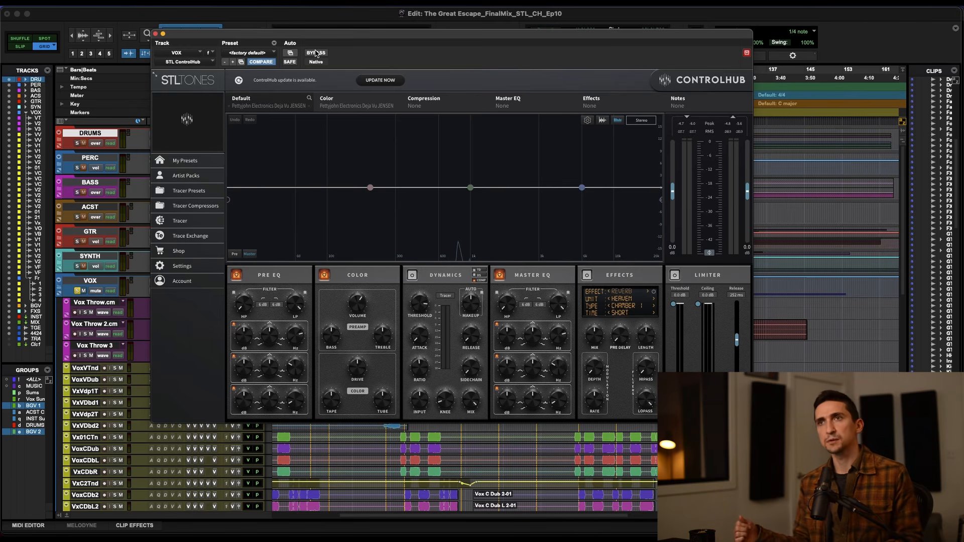
Close the VOX ControlHub window and select the Vox Throw 3 track in the mixer
click(155, 34)
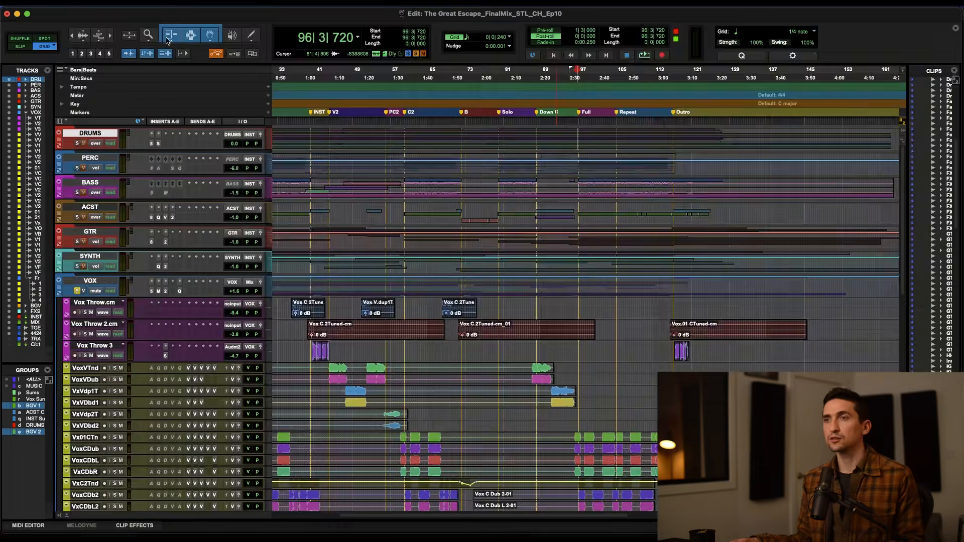
key(super+equal)
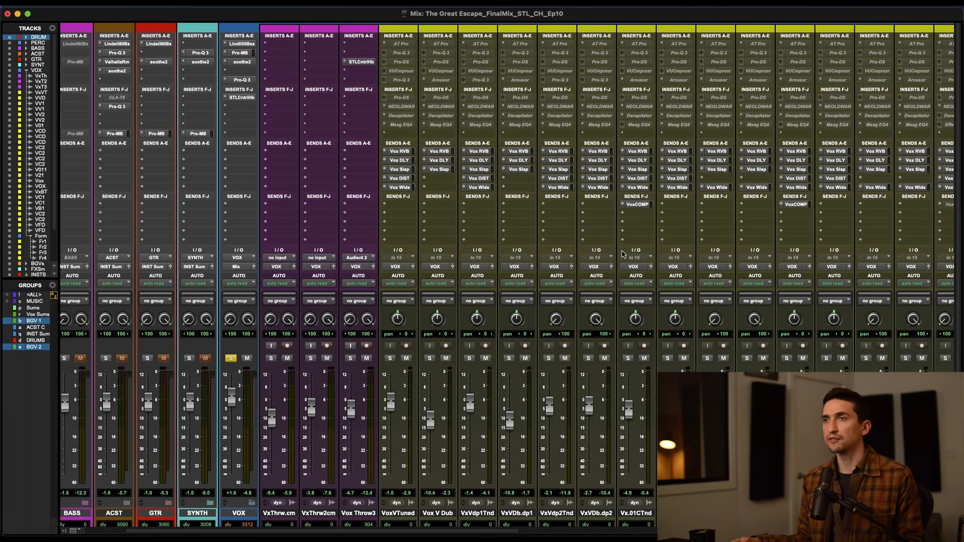
click(359, 513)
Locate the Vox Throw 3 clips in the INST section and place the playback start just before them at 39|4|000
key(super+equal)
scroll(550, 329, down, 2)
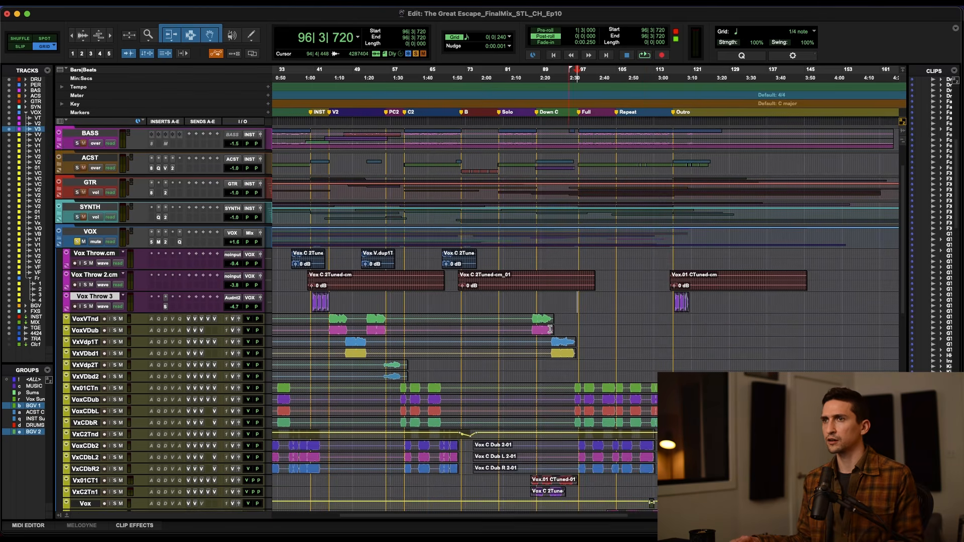
scroll(342, 302, left, 3)
click(451, 301)
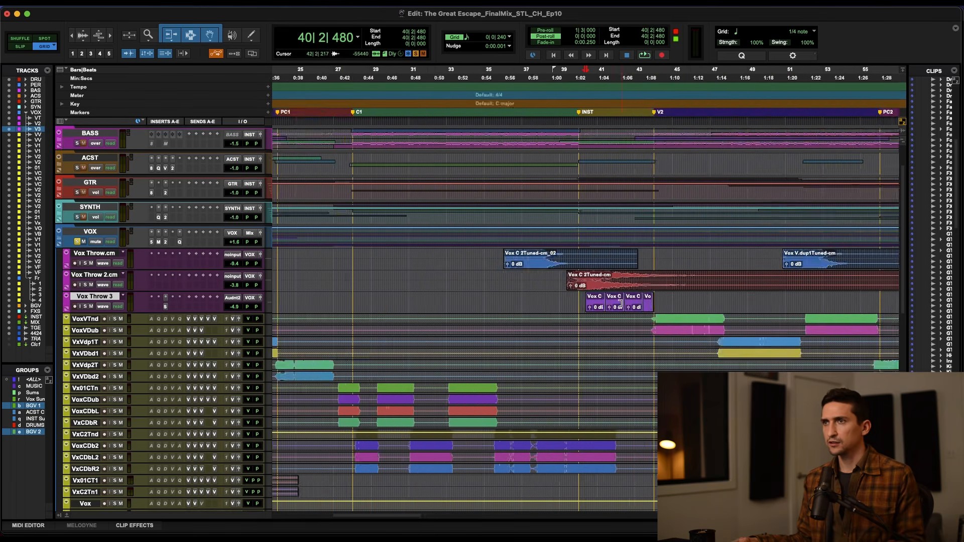
key(super+bracketright)
key(super+bracketright)
key(super+bracketright)
key(super+bracketright)
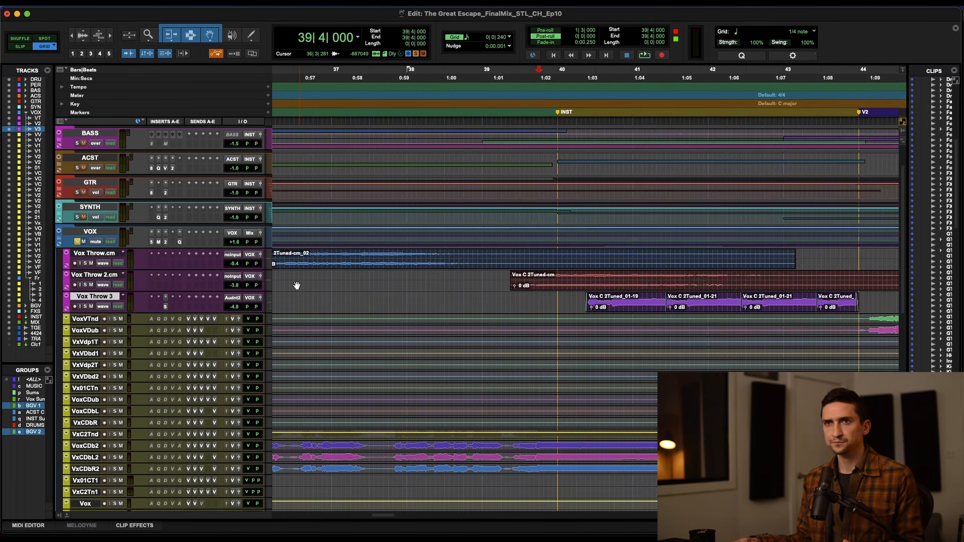
Play the vocal throws around the INST marker and restart from before the Vox Throw 2 clip
key(space)
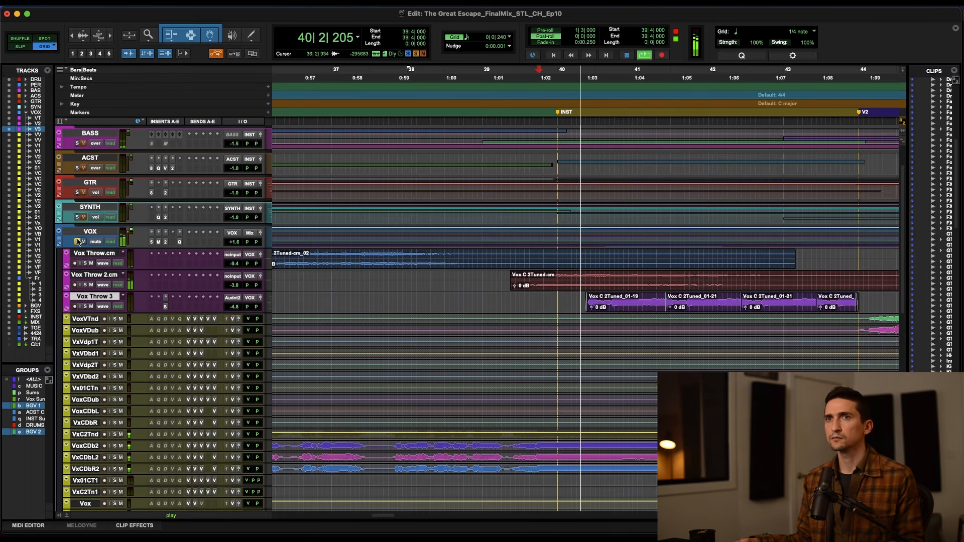
key(space)
click(463, 273)
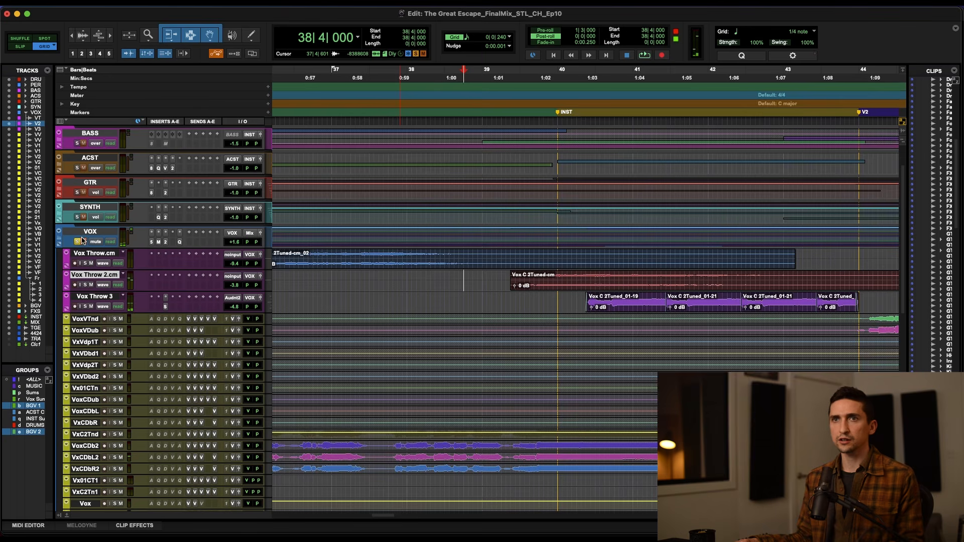
scroll(594, 262, down, 2)
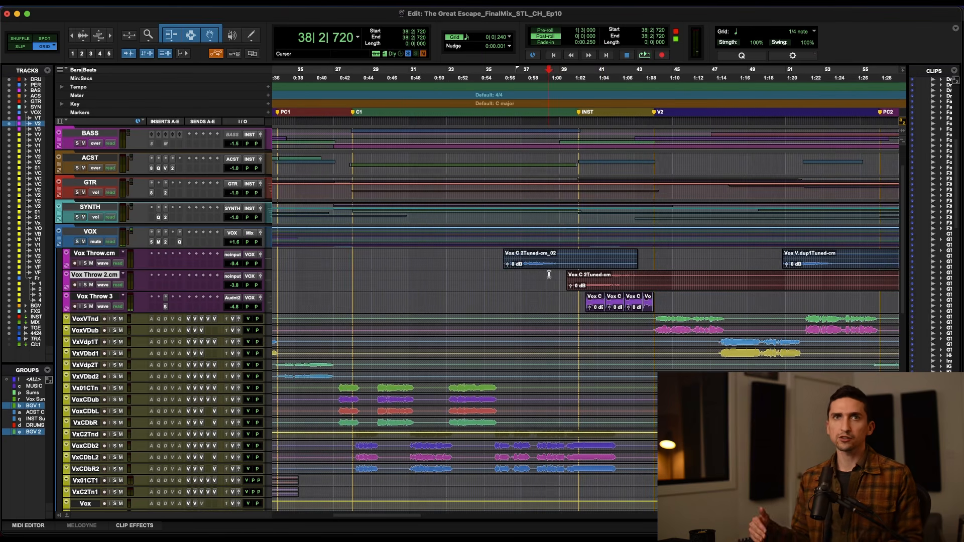
Solo the Vox Throw 3 track during playback and place the playback start just before its clips at 39|4|240
key(space)
scroll(549, 274, up, 2)
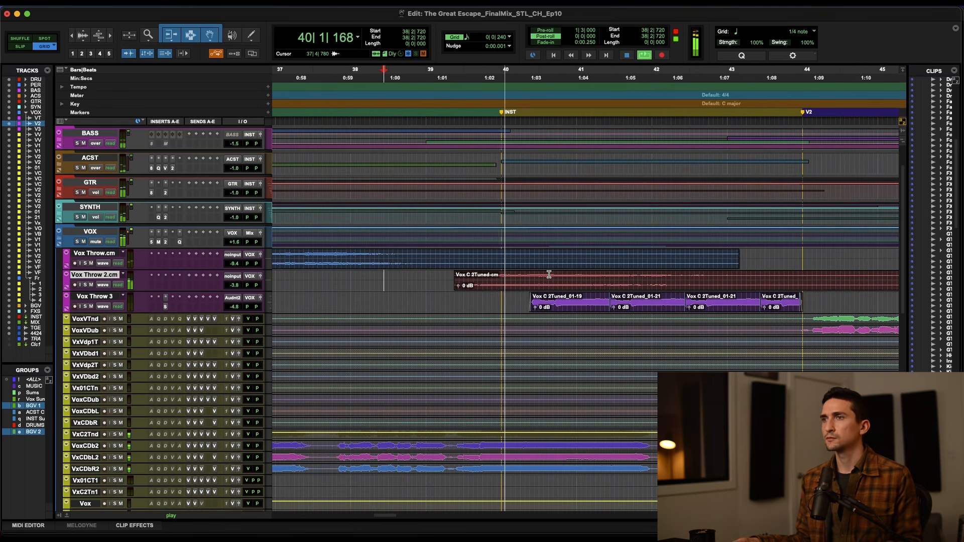
scroll(548, 274, down, 1)
drag(536, 303, 706, 304)
shift+click(773, 305)
key(shift+s)
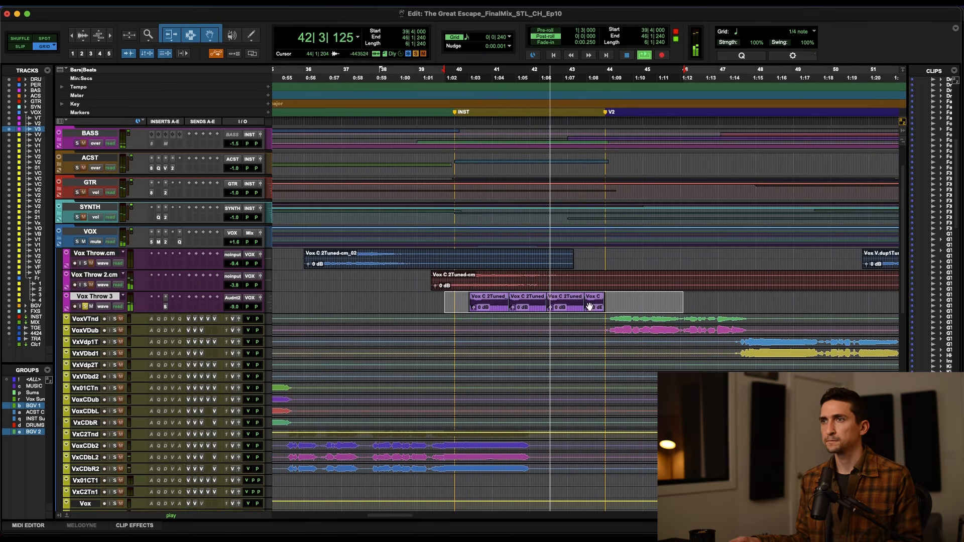
key(space)
click(447, 300)
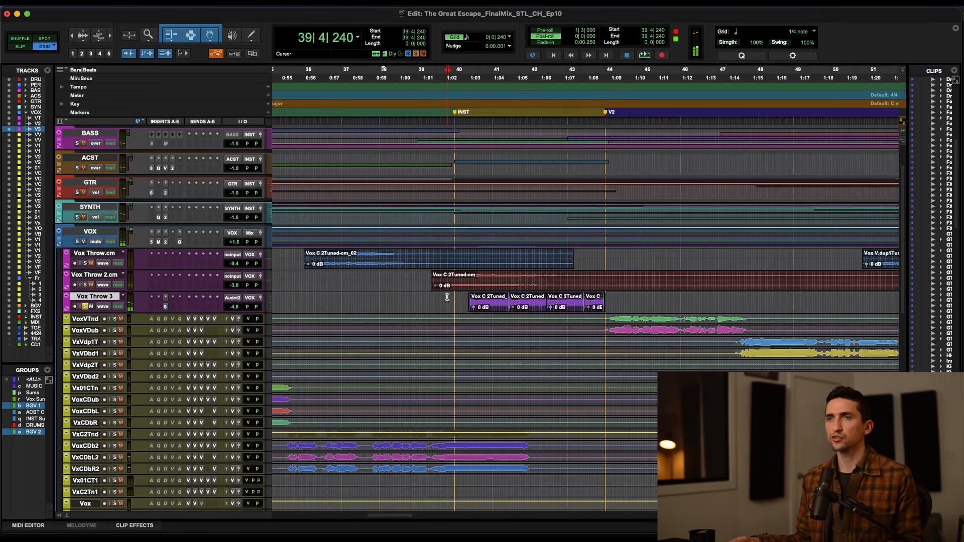
Open ControlHub on Vox Throw 3 from the mixer and move its window clear of the track's channel
key(super+equal)
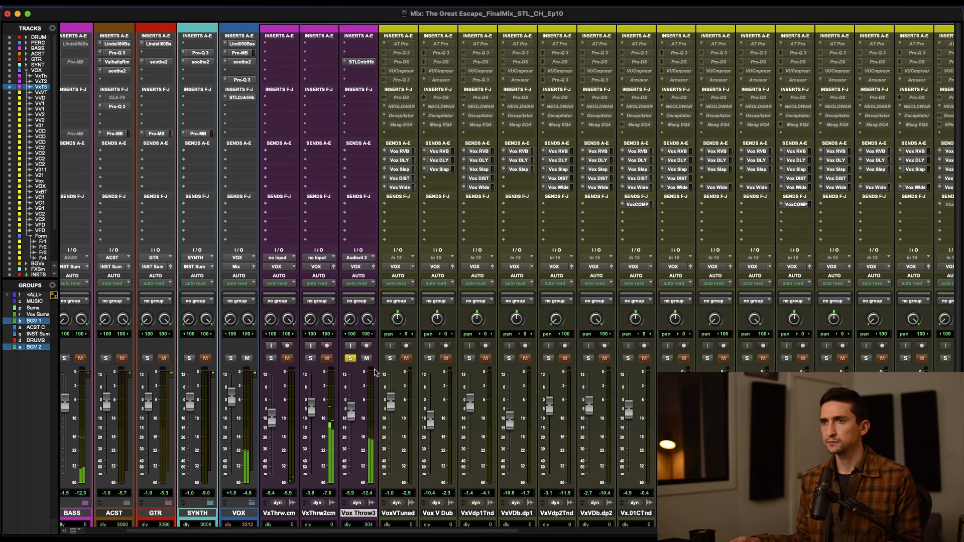
click(361, 62)
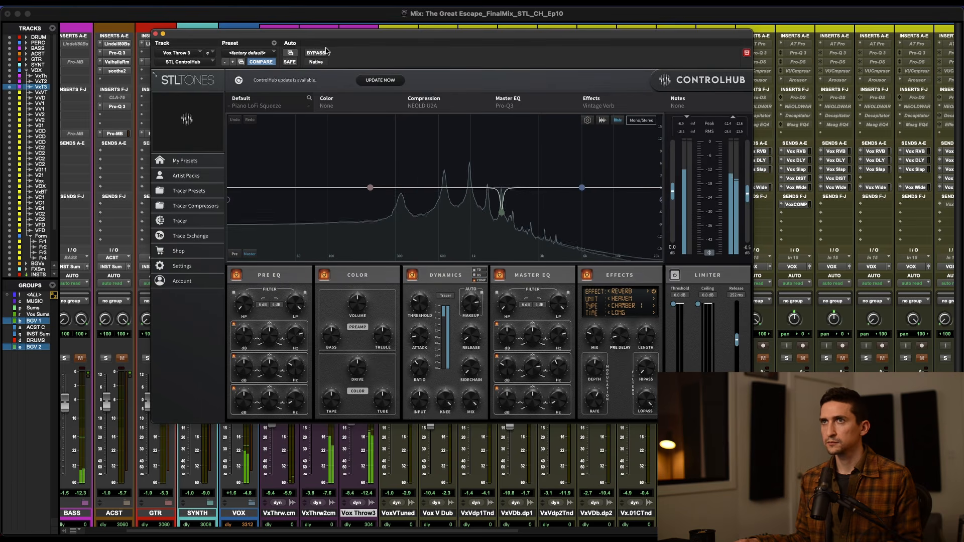
drag(326, 37, 599, 257)
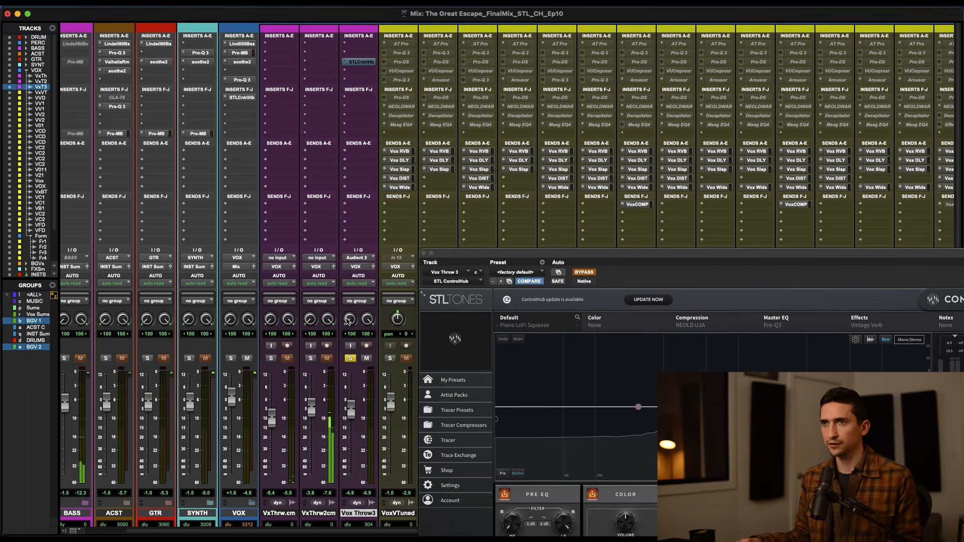
Play the soloed Vox Throw 3 clips from just before the INST marker, comparing ControlHub bypassed and active
key(super+equal)
drag(530, 253, 565, 24)
key(space)
click(320, 77)
key(super+equal)
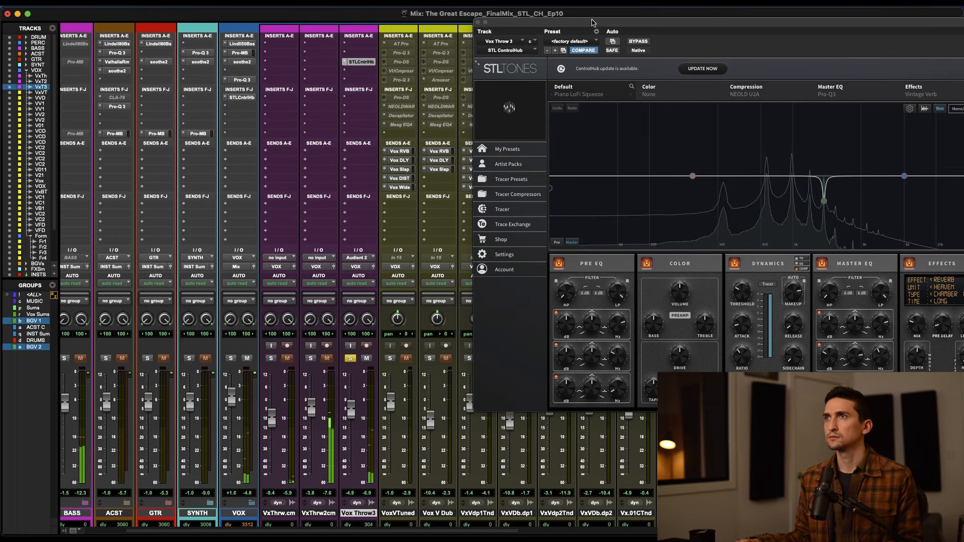
drag(592, 20, 267, 59)
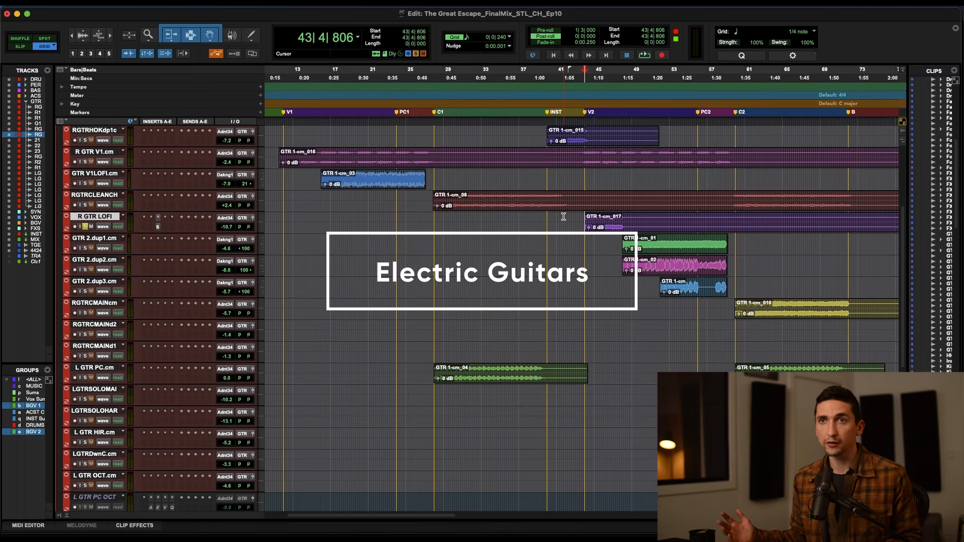
Open ControlHub on the R GTR LOFI track from the mixer and move its window off the channel strip
key(super+equal)
click(316, 60)
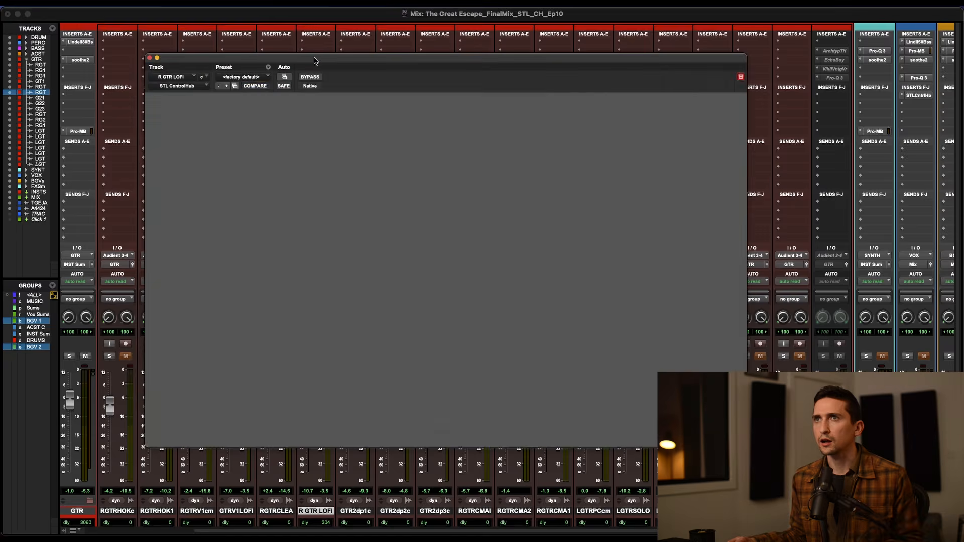
drag(313, 64, 313, 32)
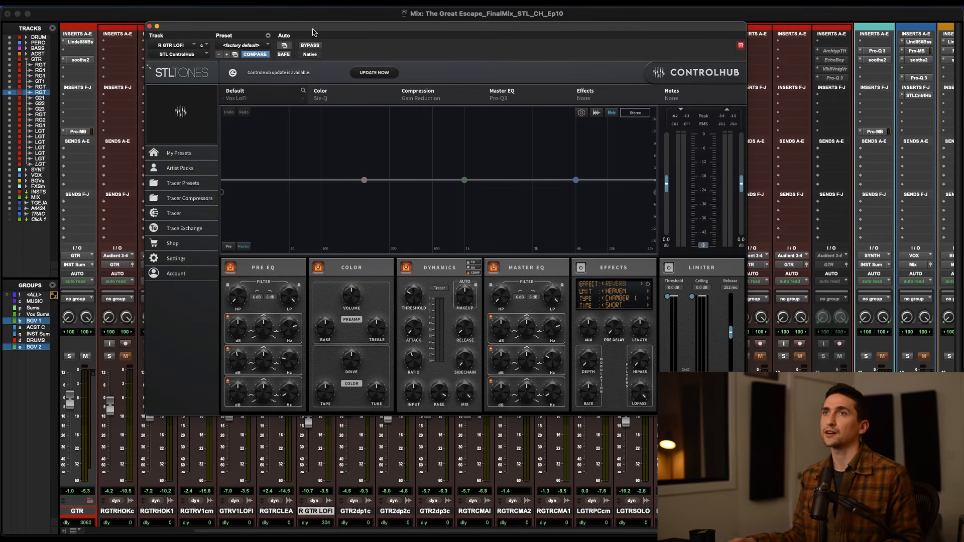
drag(313, 32, 493, 18)
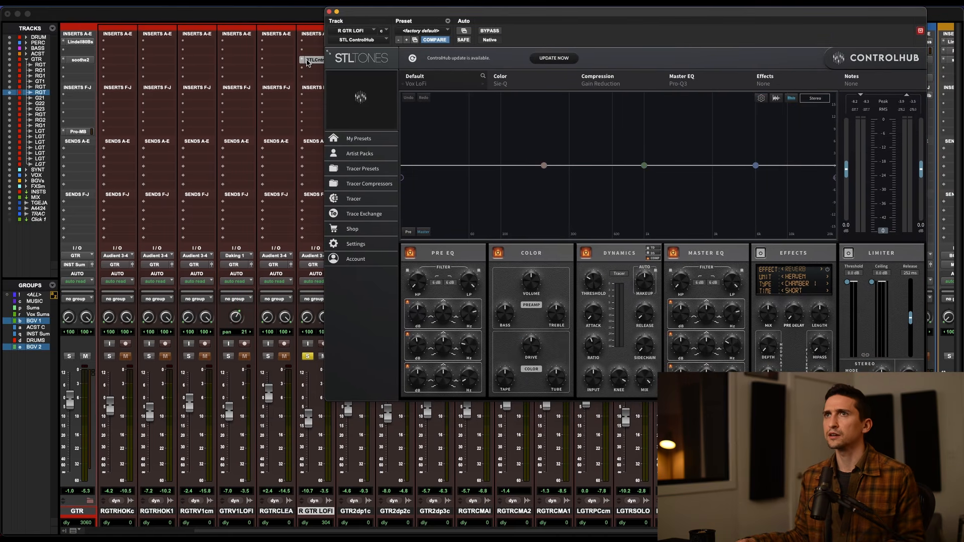
Bypass ControlHub on R GTR LOFI and place the playback start ahead of the track's V2 clip at 41|2|240
key(super+equal)
drag(374, 12, 339, 357)
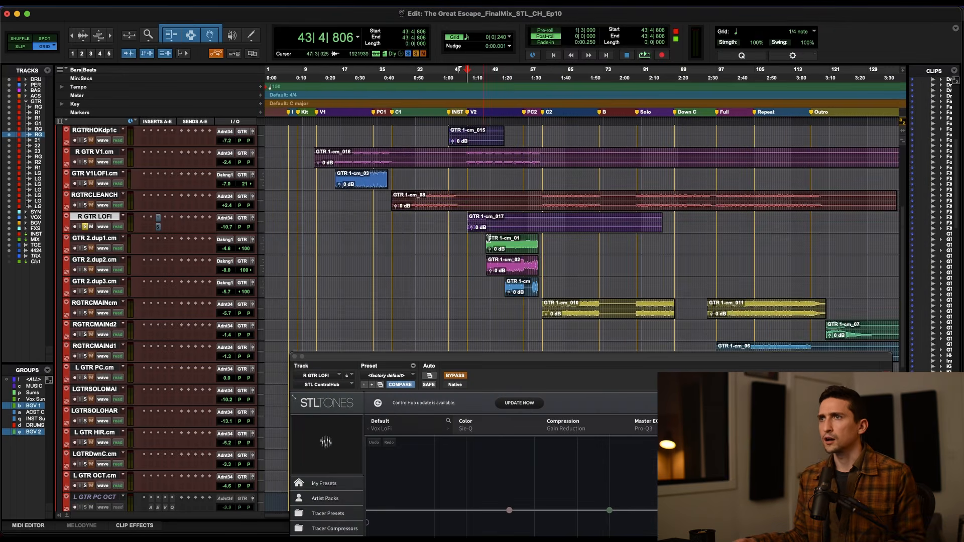
click(455, 217)
key(super+bracketright)
key(super+bracketright)
key(super+bracketright)
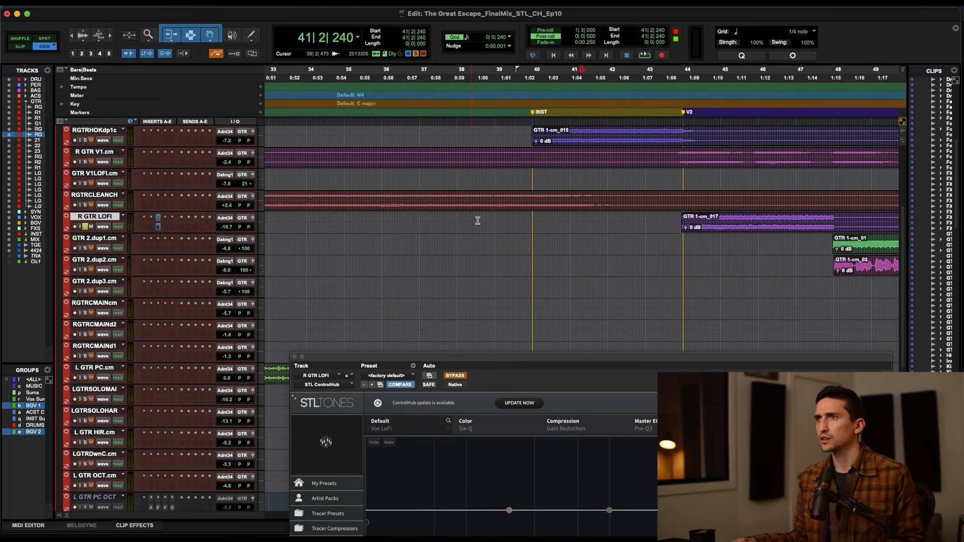
Play the soloed R GTR LOFI track into V2, comparing ControlHub bypassed and active
drag(491, 354, 298, 20)
key(space)
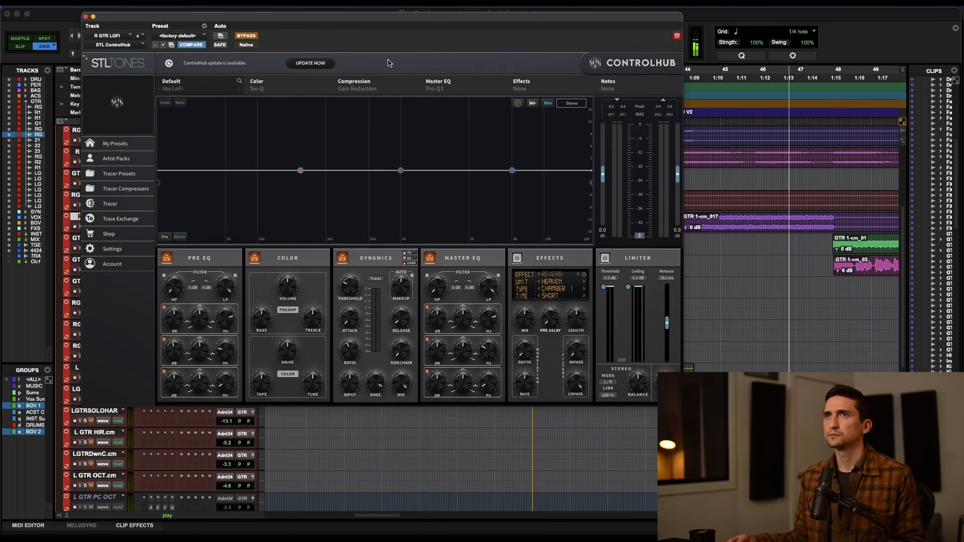
key(space)
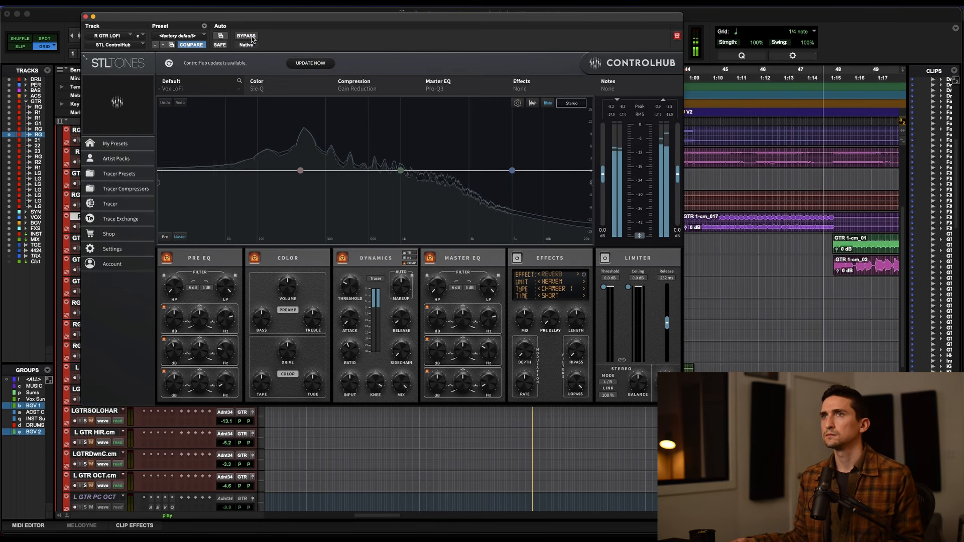
key(space)
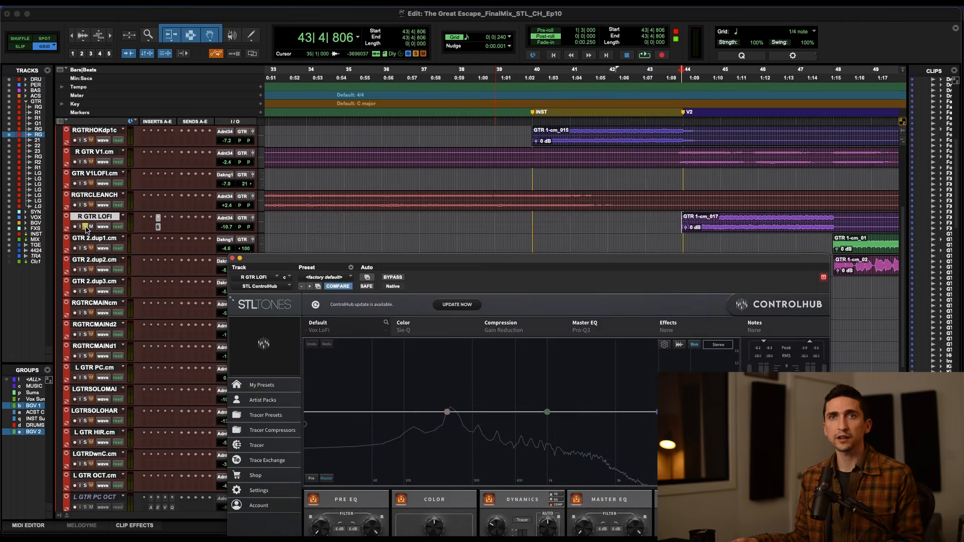
Unsolo R GTR LOFI and play it in the full mix from 43|4|000, comparing ControlHub bypassed and active
click(86, 227)
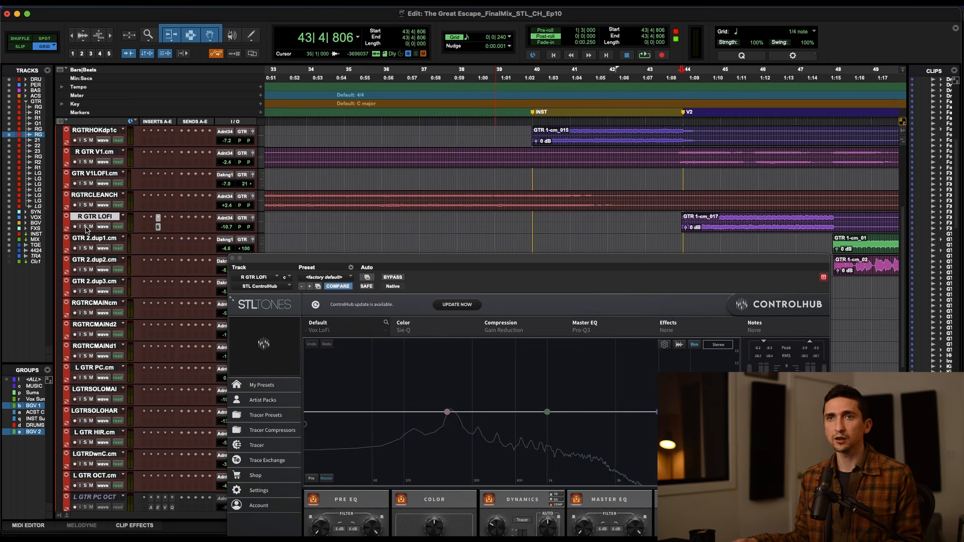
click(673, 218)
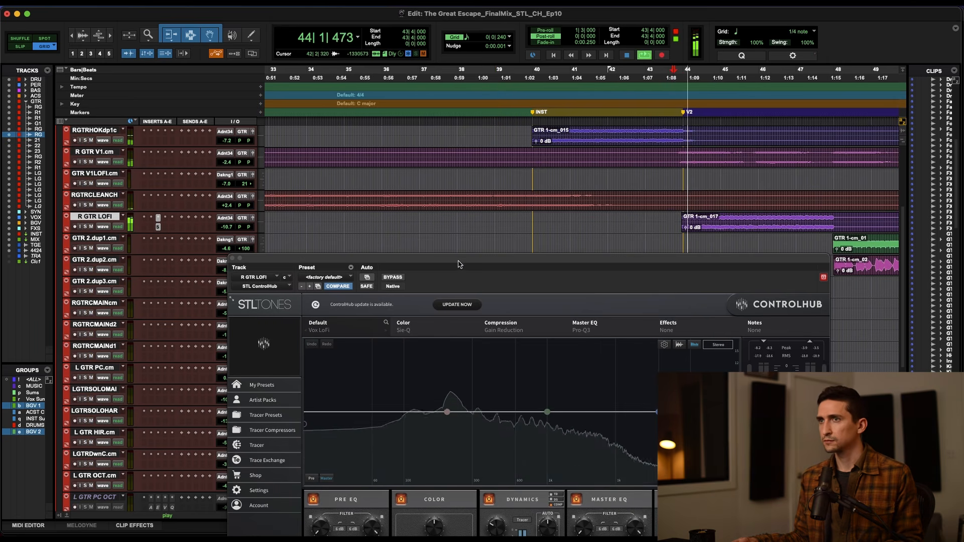
drag(627, 258, 540, 126)
click(303, 149)
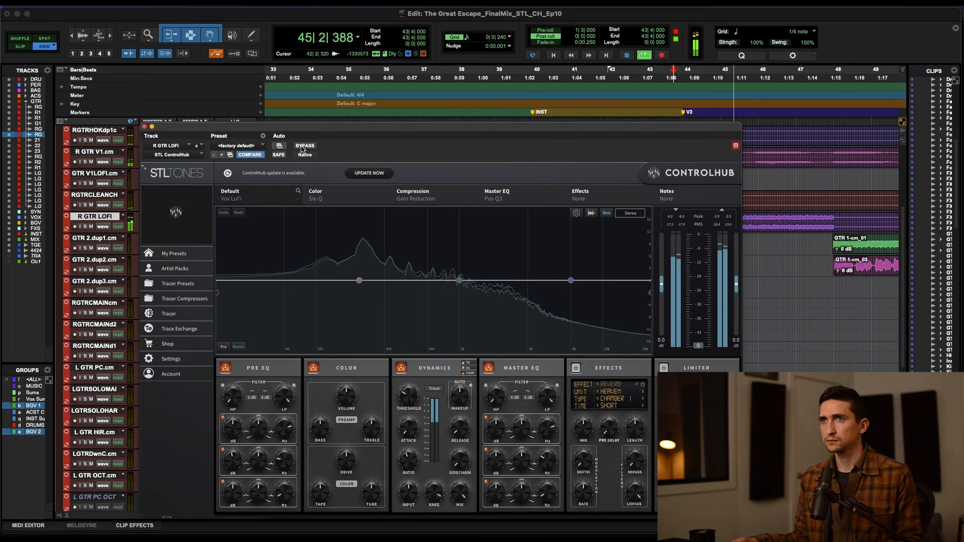
click(303, 149)
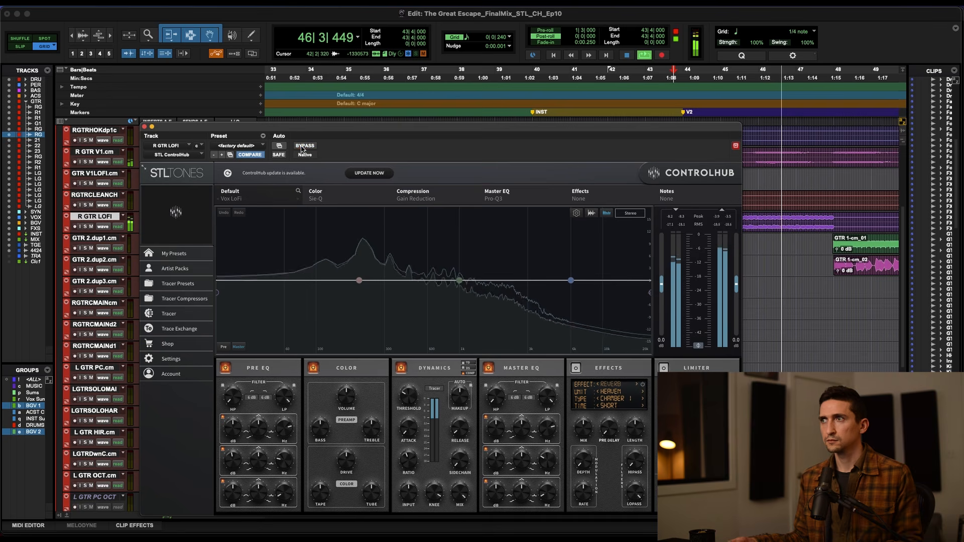
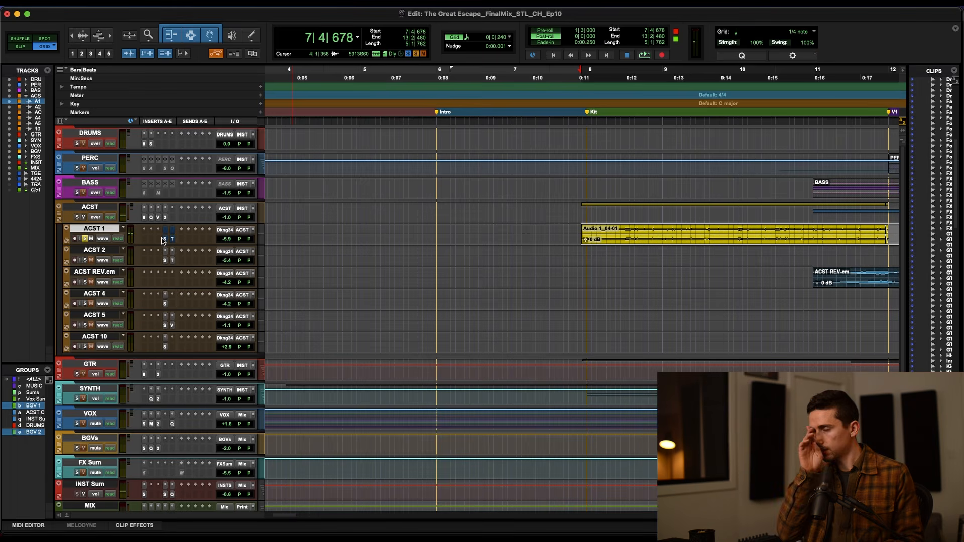
Play the soloed ACST 1 clip in the Kit section with its inserts bypassed, examining its waveform
key(space)
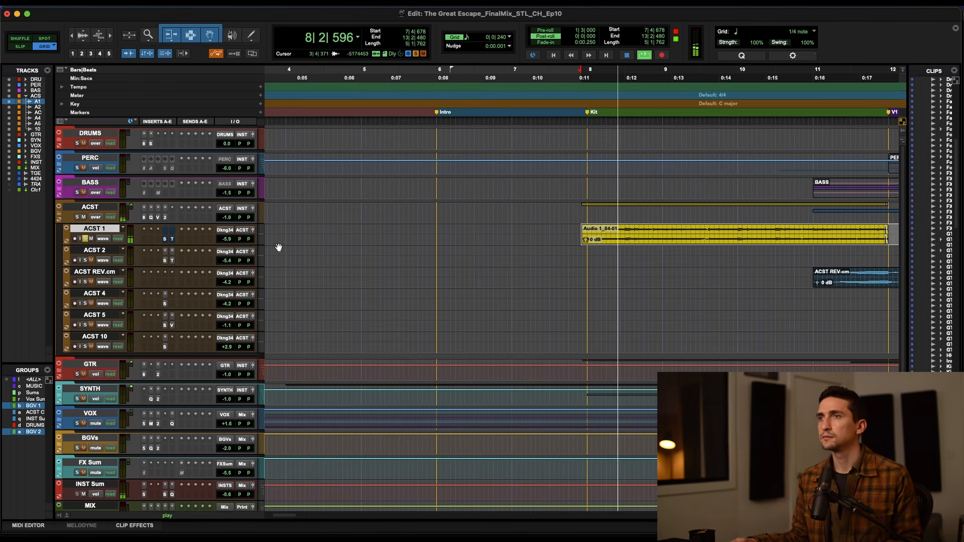
key(super+bracketleft)
key(super+bracketleft)
key(super+bracketright)
key(super+bracketright)
key(space)
click(441, 246)
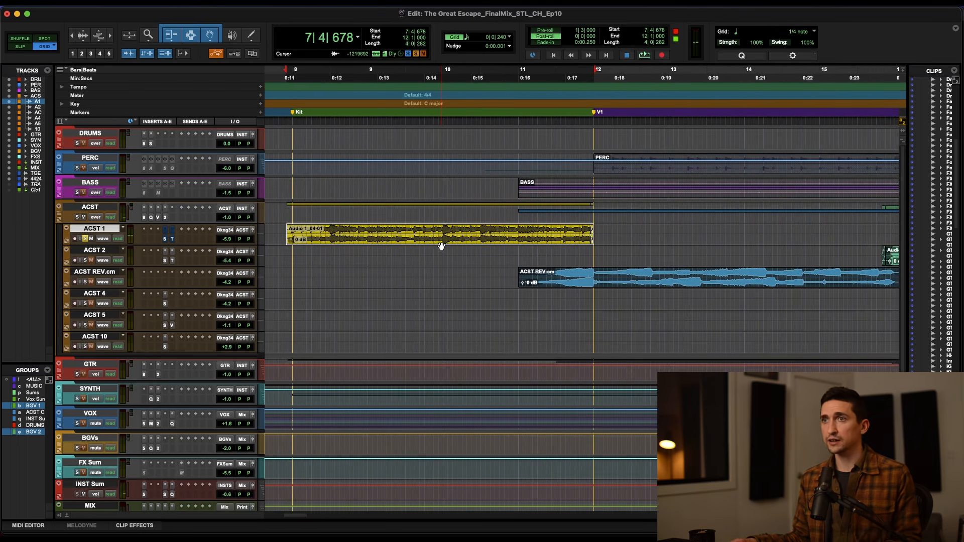
Open ControlHub on ACST 1 from the mixer and compare it bypassed and active during playback
key(super+equal)
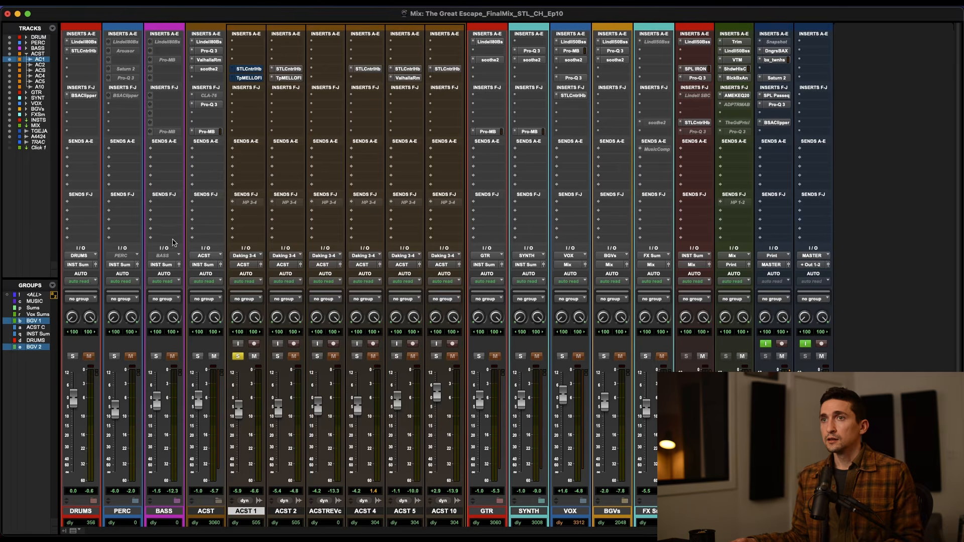
click(250, 69)
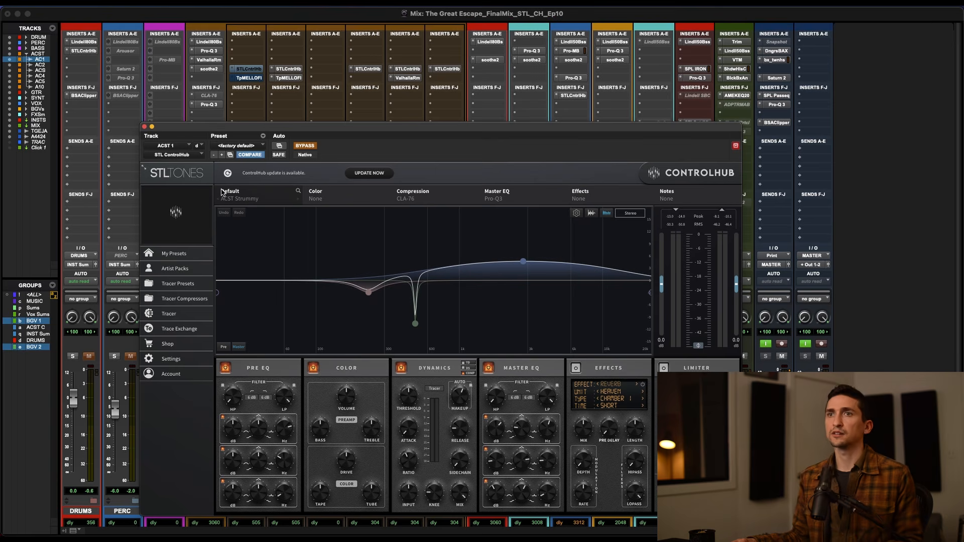
click(311, 145)
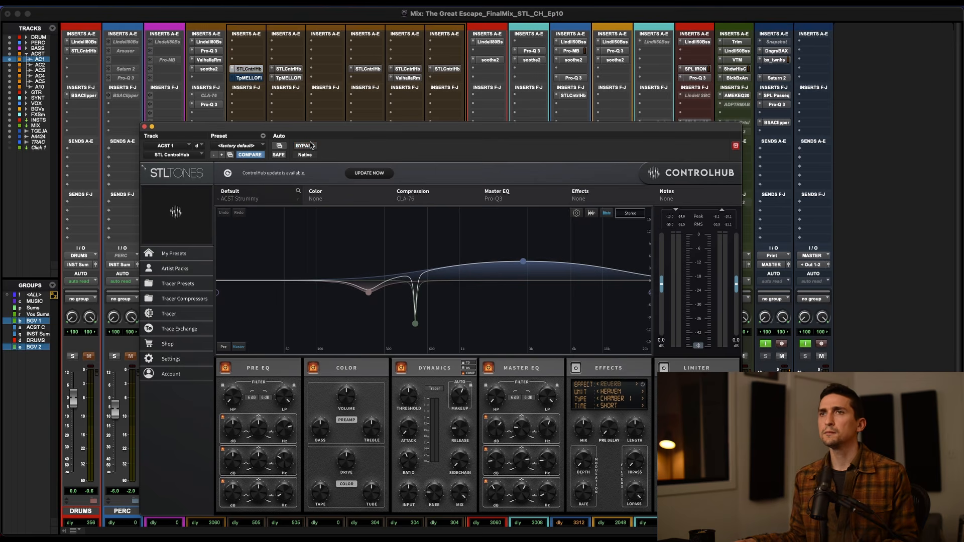
click(311, 147)
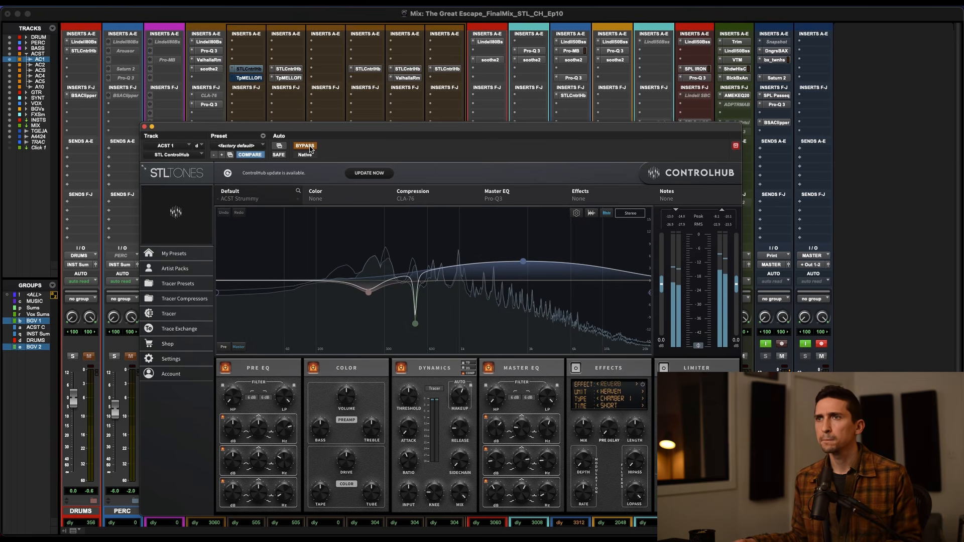
click(311, 148)
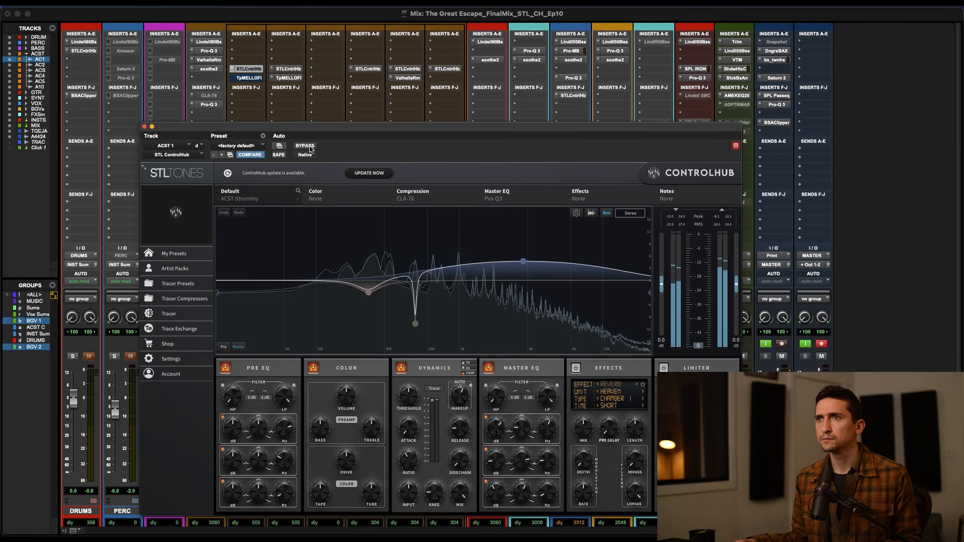
Move the ACST 1 ControlHub window off its channel and audition the narrow Master EQ notch by shifting it
drag(382, 127, 554, 11)
mouse_move(722, 139)
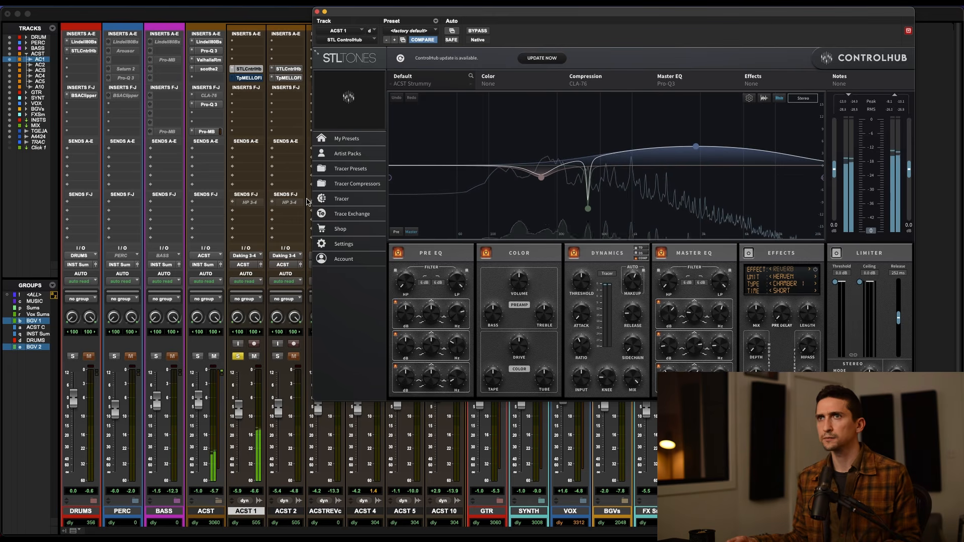
drag(586, 211, 594, 200)
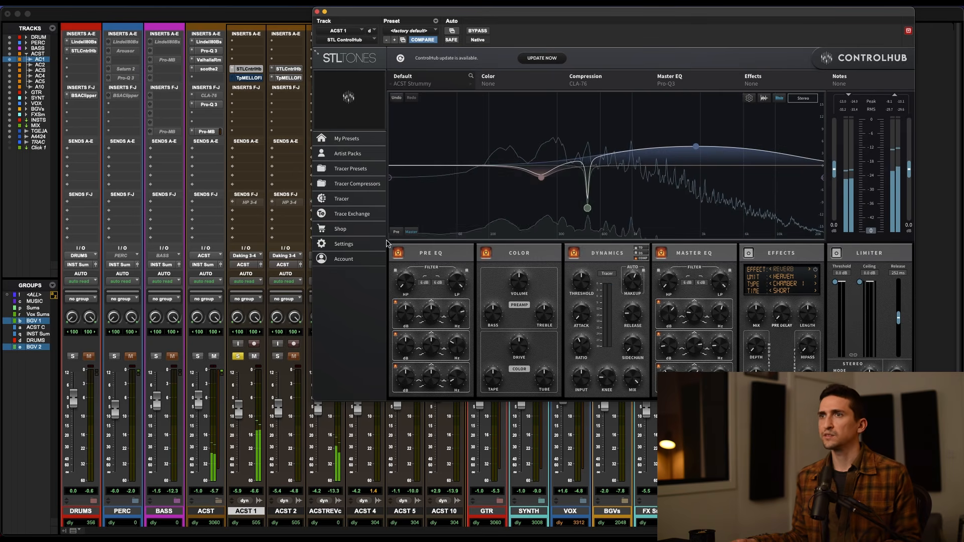
Show the Pre EQ curve and audition the resonance at its middle band by boosting it, then set a deep narrow cut there
click(396, 232)
drag(631, 168, 645, 127)
drag(633, 171, 631, 207)
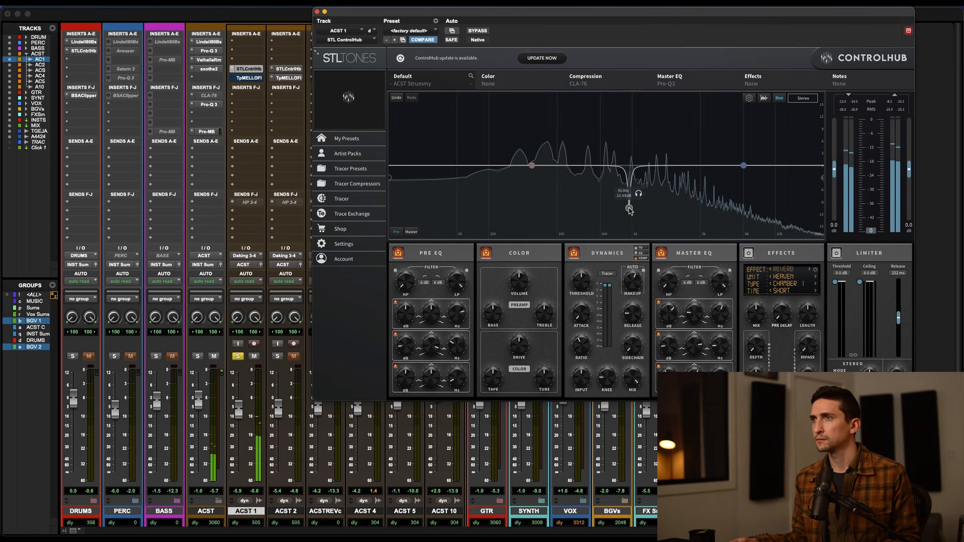
drag(631, 207, 632, 206)
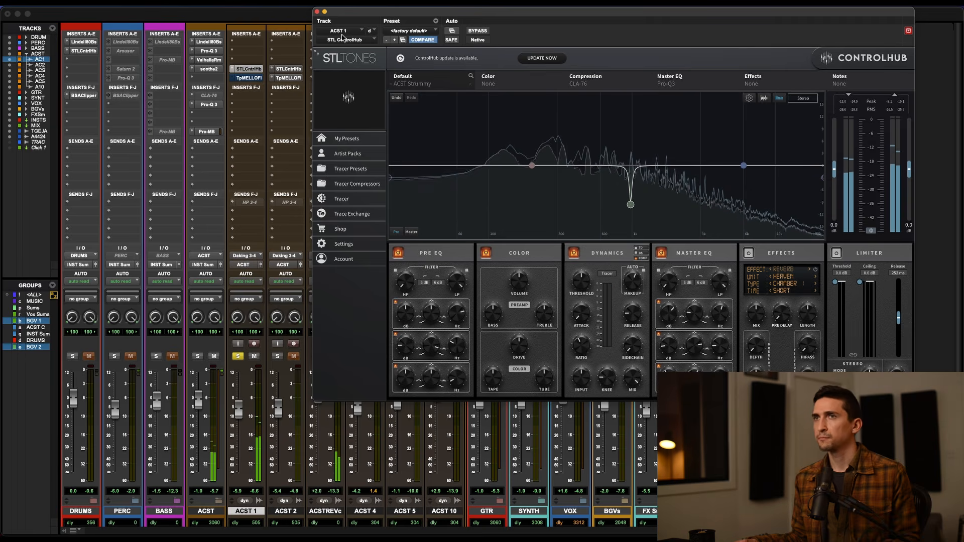
Solo the ACST 2 track and play it, comparing its ControlHub and TpMELLOFI inserts bypassed and active
key(super+equal)
click(810, 260)
key(super+equal)
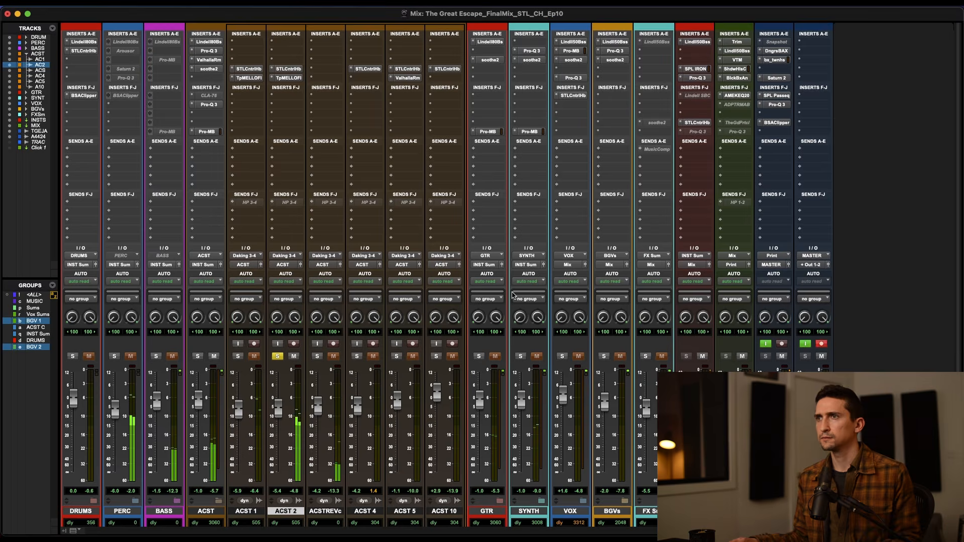
drag(298, 70, 298, 78)
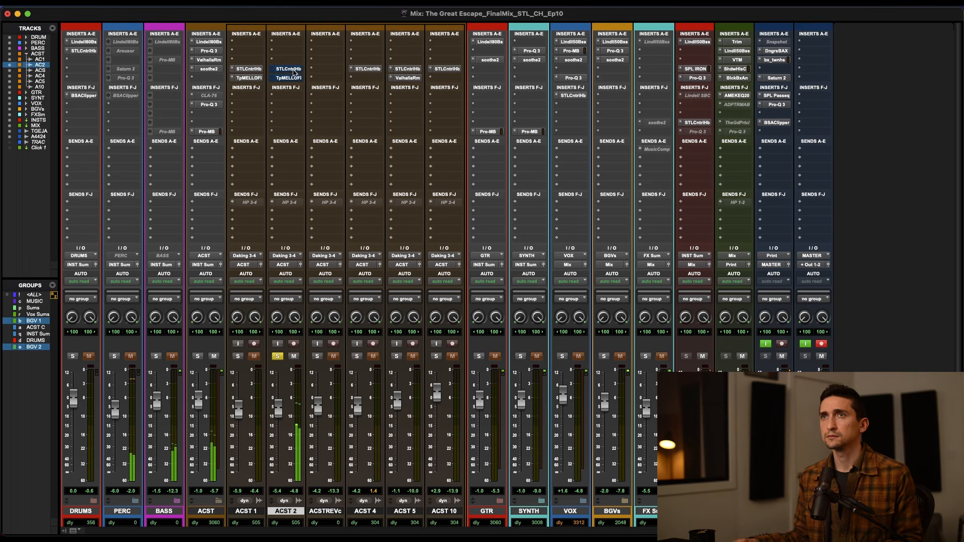
click(293, 71)
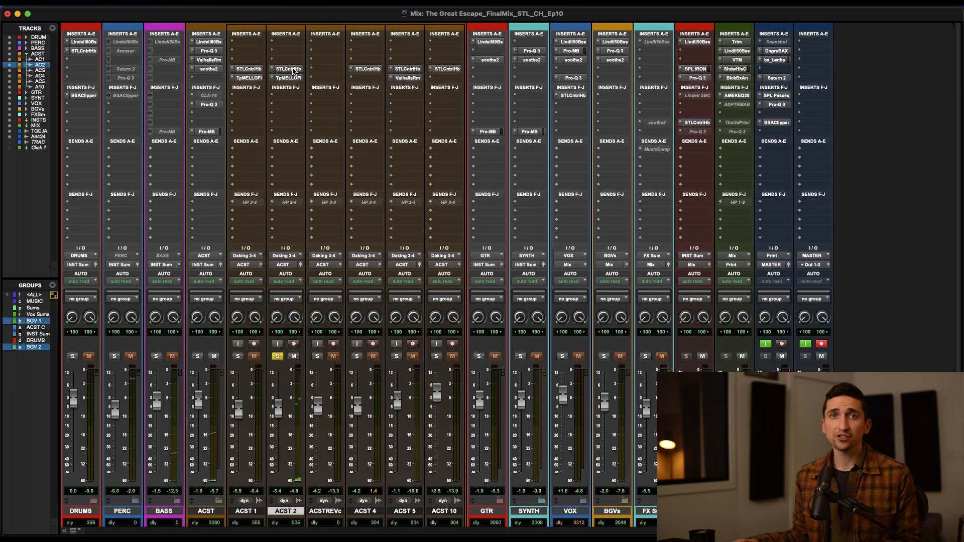
Open ControlHub on ACST 2, set a deep narrow cut at the Pre EQ's middle band, and close the plug-in
click(293, 71)
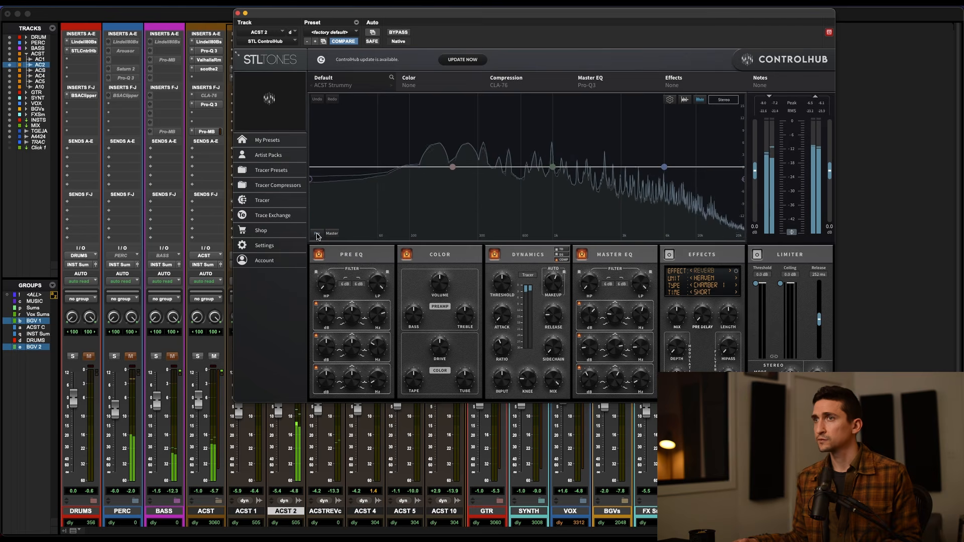
drag(552, 167, 553, 220)
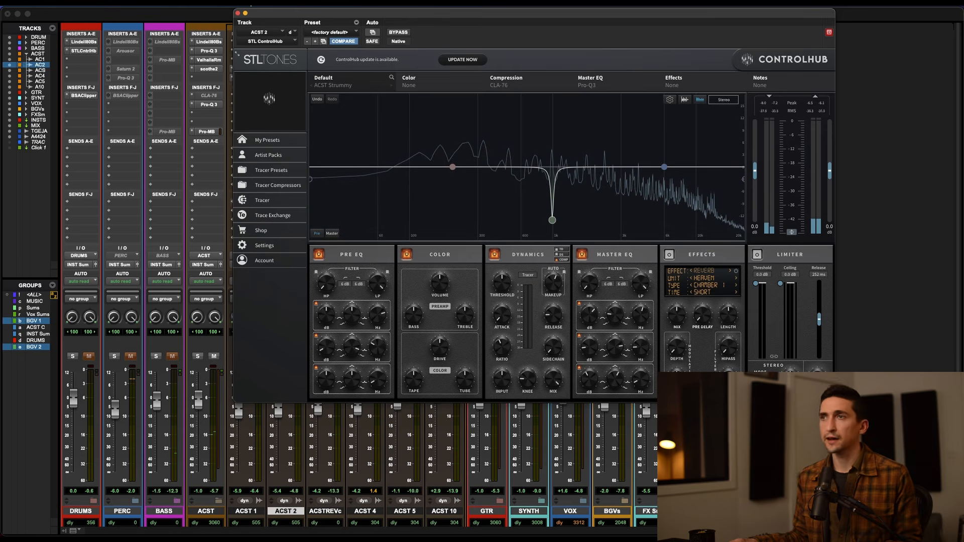
key(super+w)
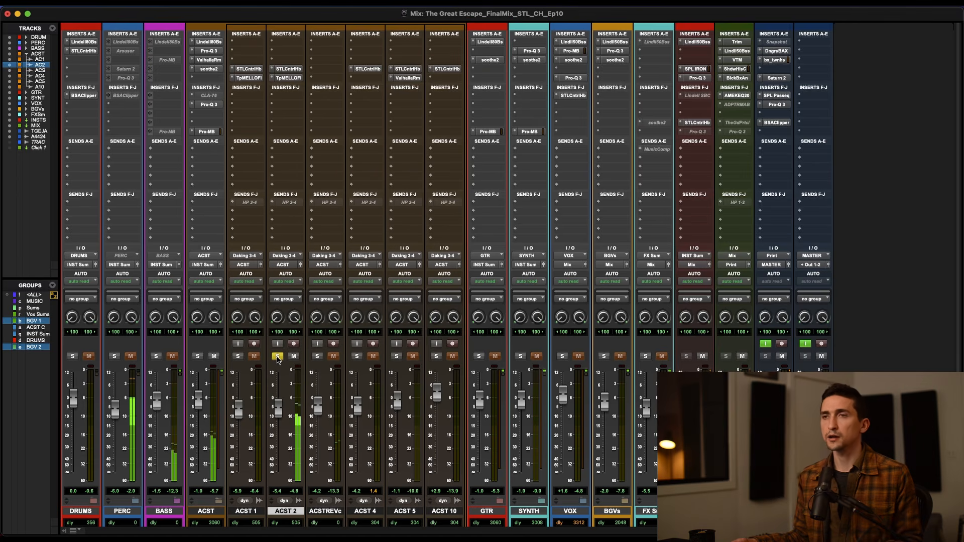
Unsolo ACST 2 to hear it in the full mix, return to the Edit window, and stop playback with the cursor on ACST 4 in V2
click(278, 357)
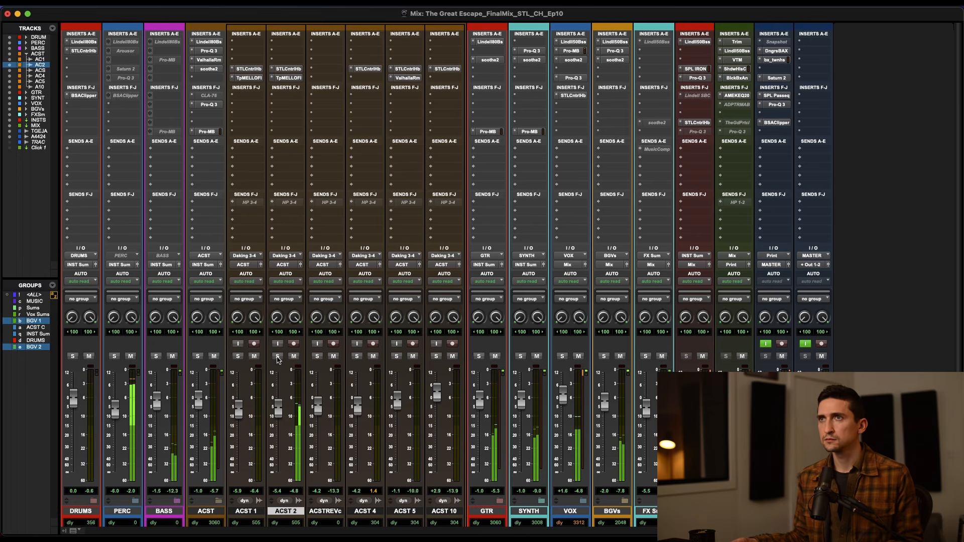
key(super+equal)
key(super+bracketleft)
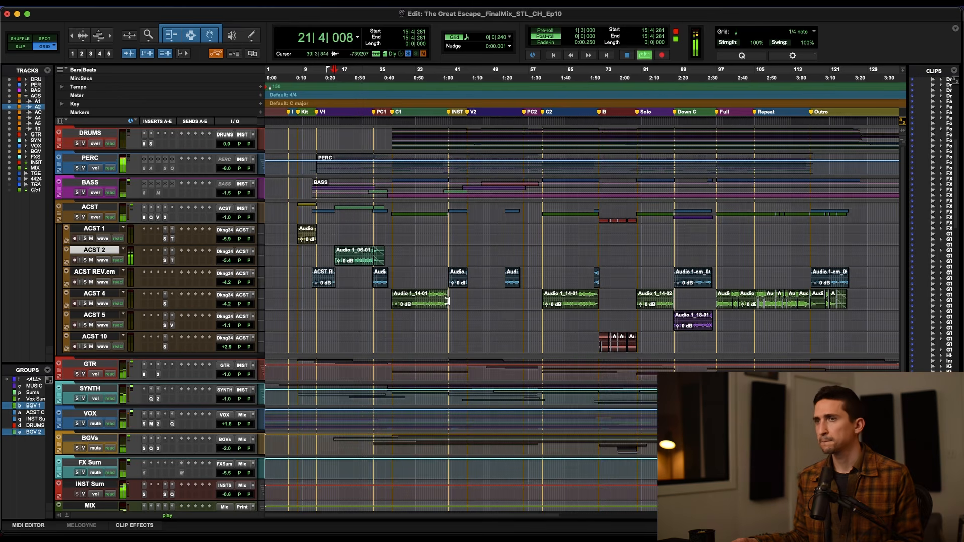
click(472, 299)
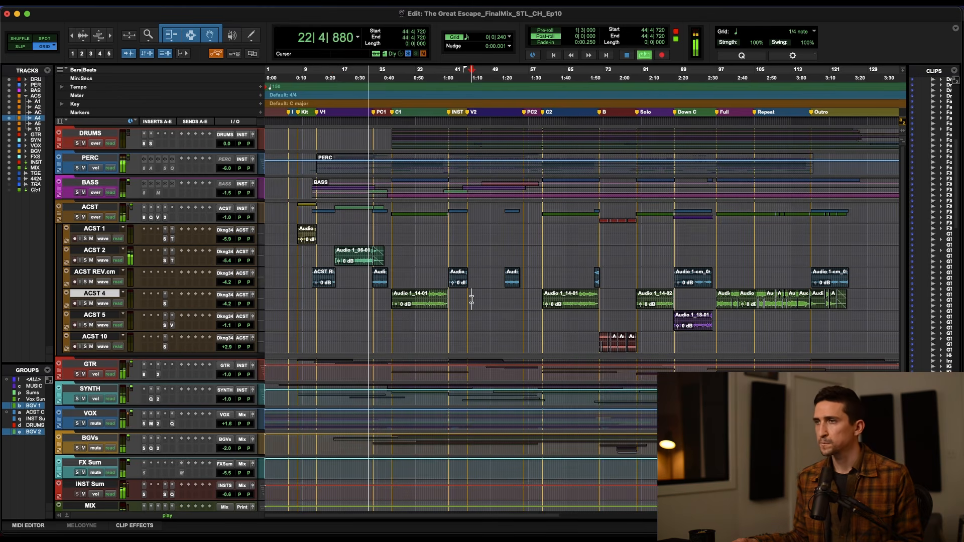
key(space)
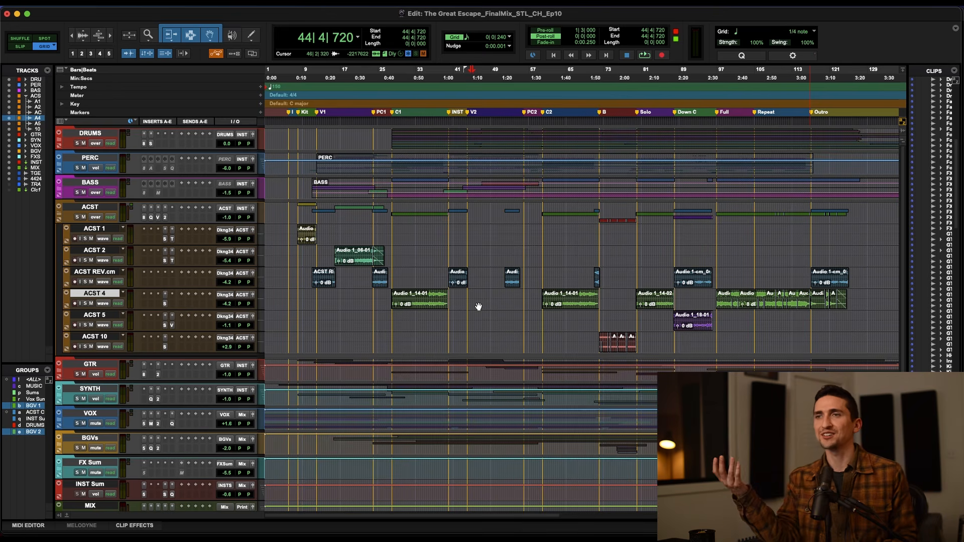
Review the ControlHub settings on ACST 2 from the Edit window and close the plug-in
click(165, 262)
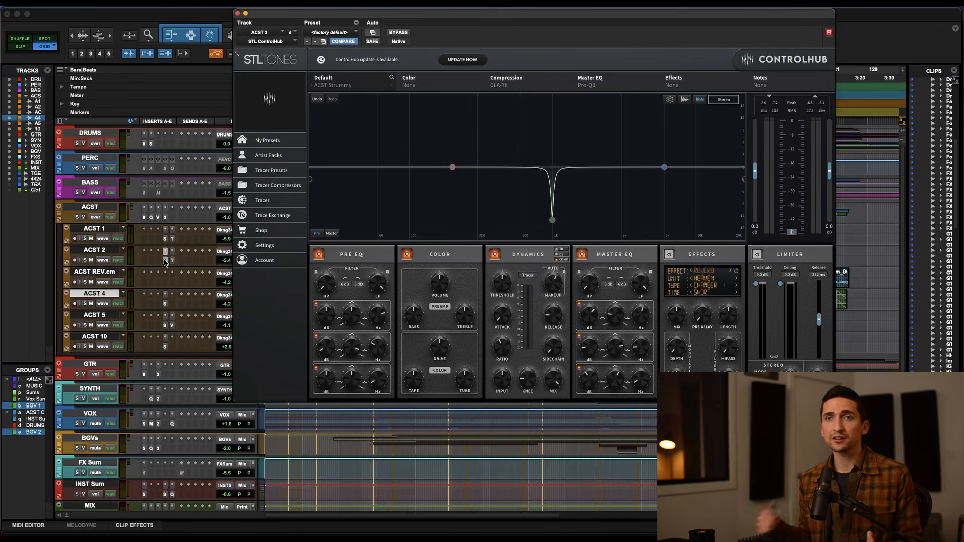
click(164, 262)
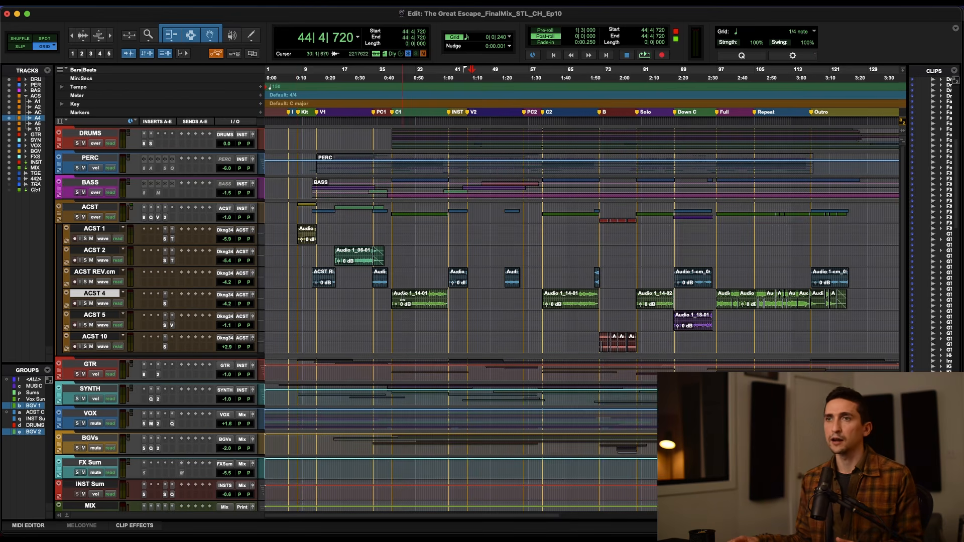
Place the cursor at the start of the ACST 10 clips in section B and open that track's ControlHub
click(601, 344)
key(super+bracketright)
key(super+bracketright)
key(super+bracketright)
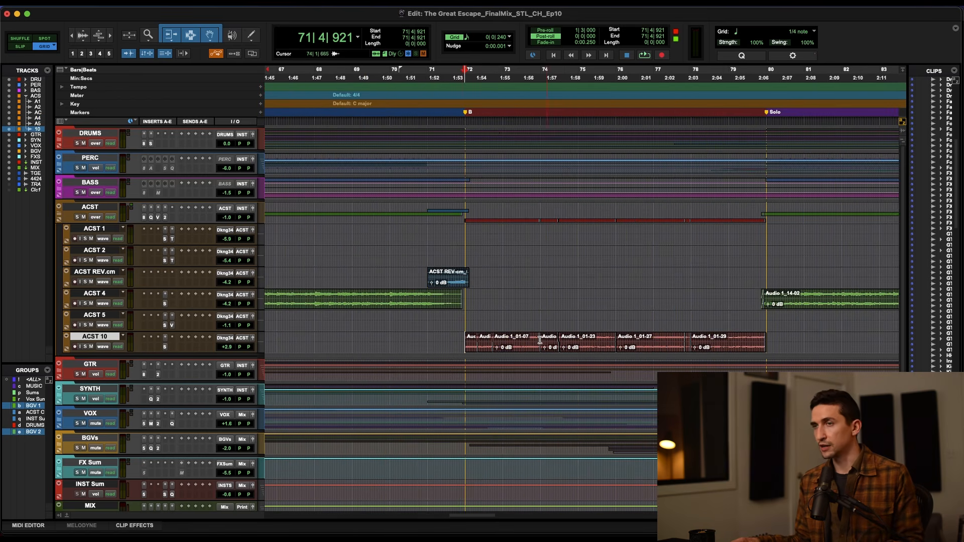
click(165, 346)
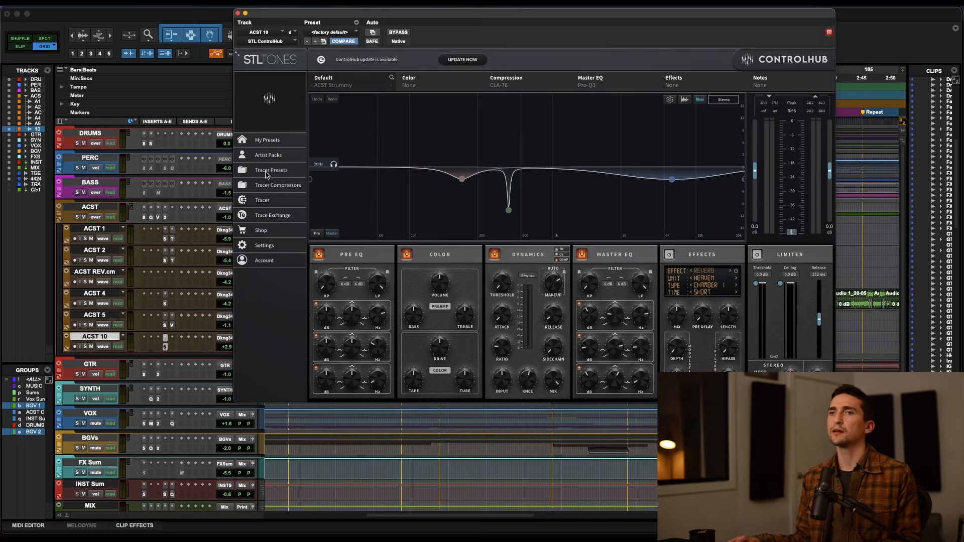
Solo ACST 10 and play it from just before section B, comparing its ControlHub bypassed and active
drag(344, 9, 435, 443)
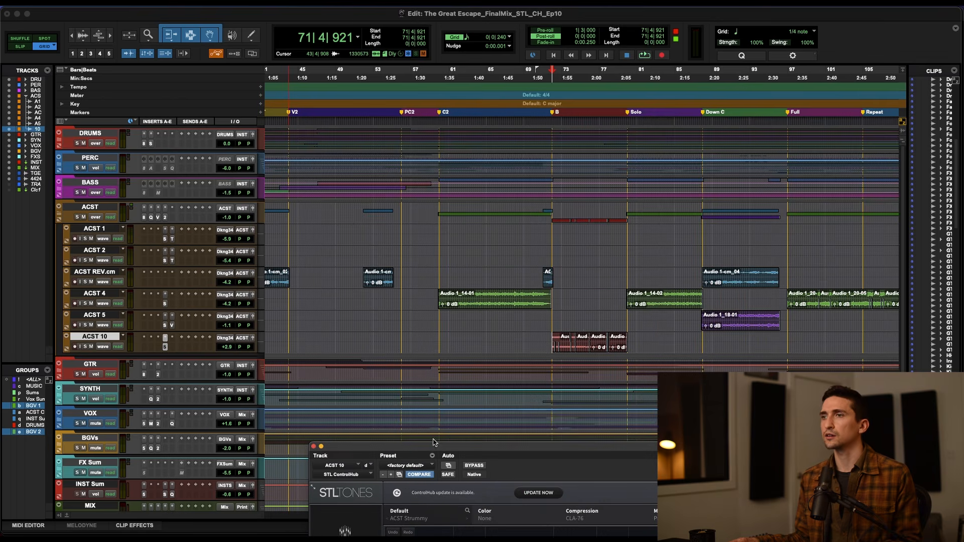
click(541, 334)
key(space)
drag(567, 449, 460, 15)
click(367, 31)
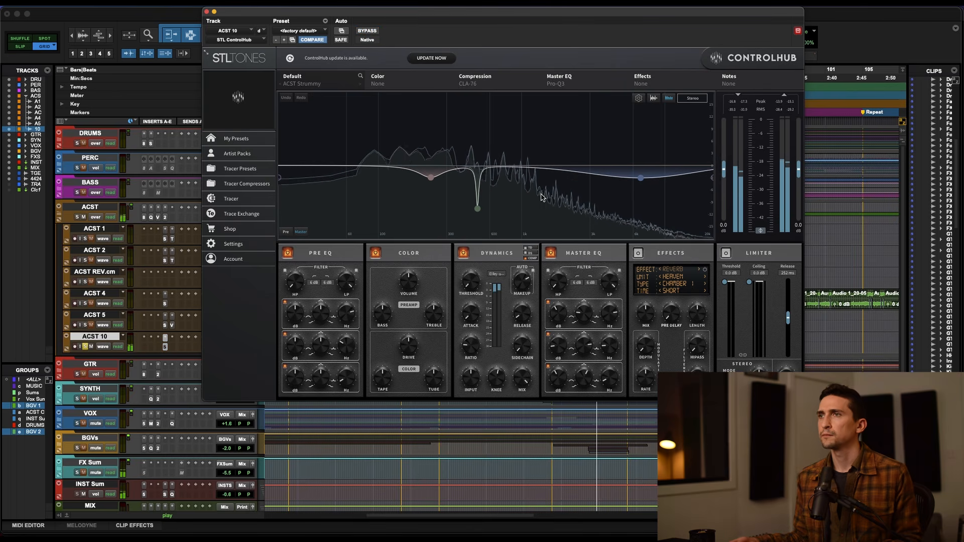
click(367, 31)
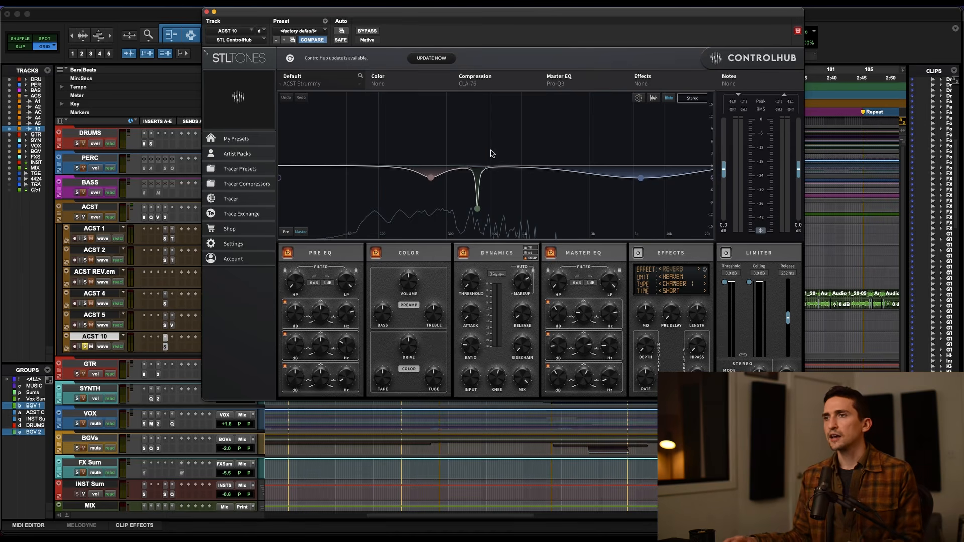
View the JWA Compressors list in the ACST 10 Dynamics section, keep El Rey - unlinked stereo (wide soundstage), and audition the track
click(498, 276)
mouse_move(532, 308)
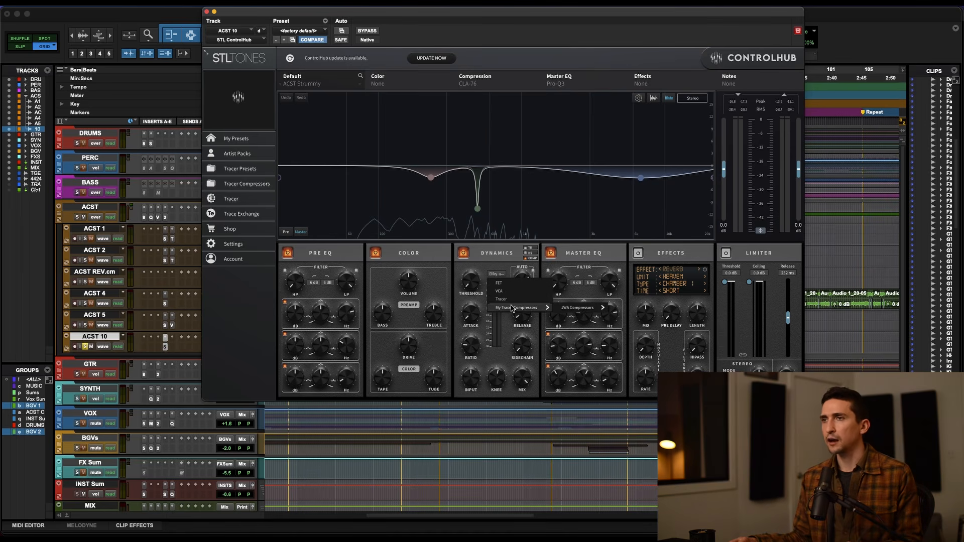
mouse_move(581, 311)
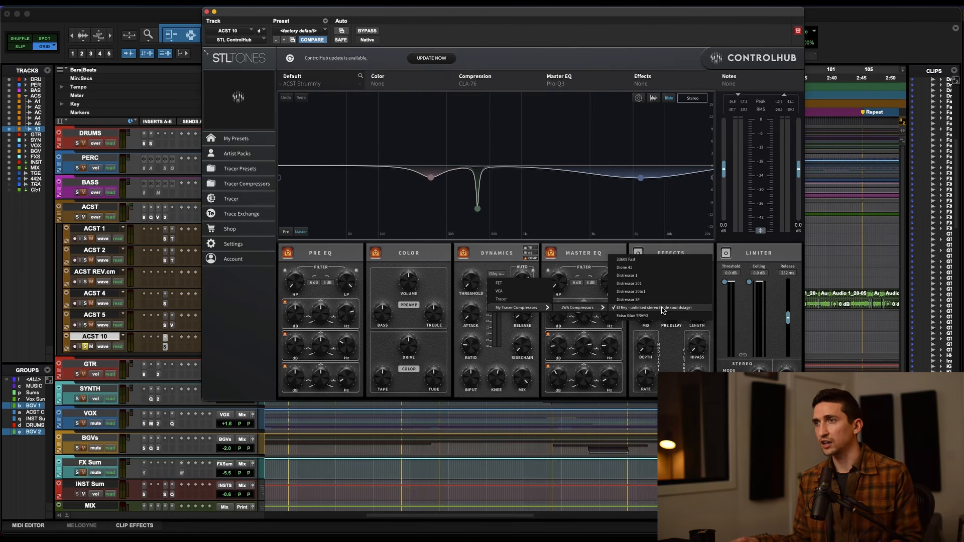
click(499, 257)
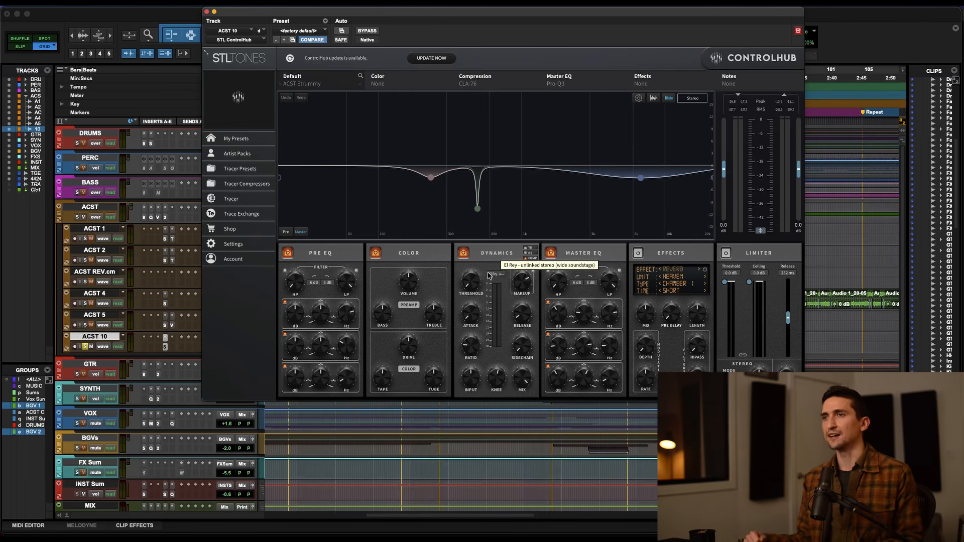
key(space)
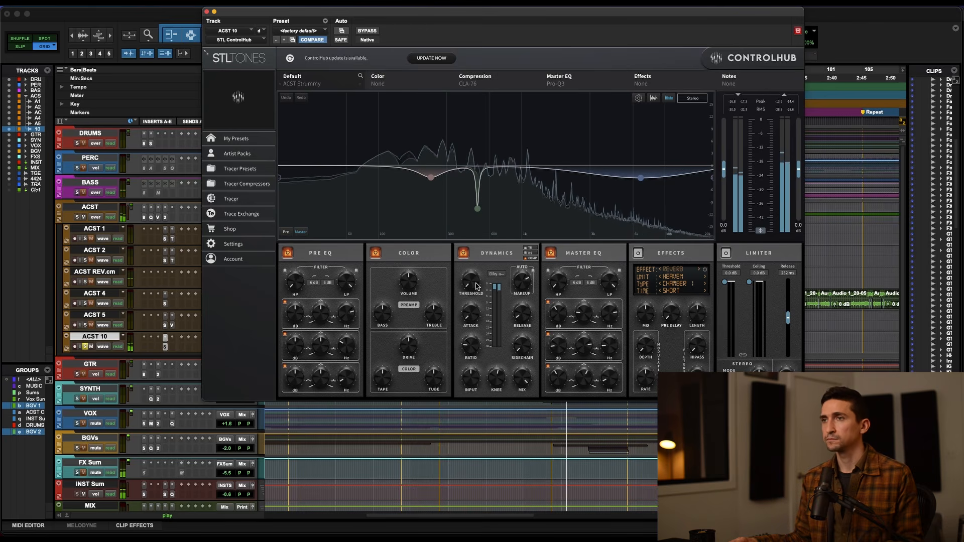
key(space)
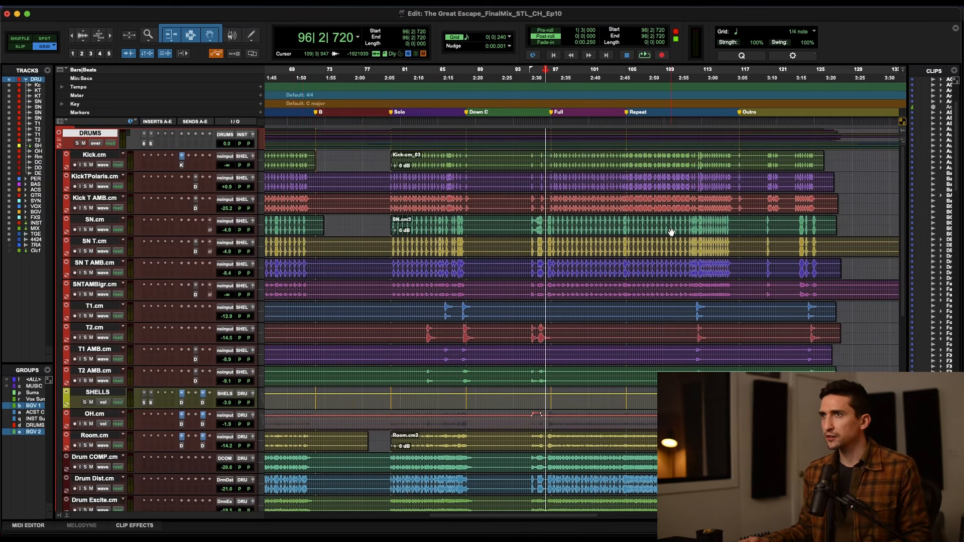
Switch to the Mix window and select the drum tracks from Kick.cm through SHELLS
scroll(670, 231, right, 5)
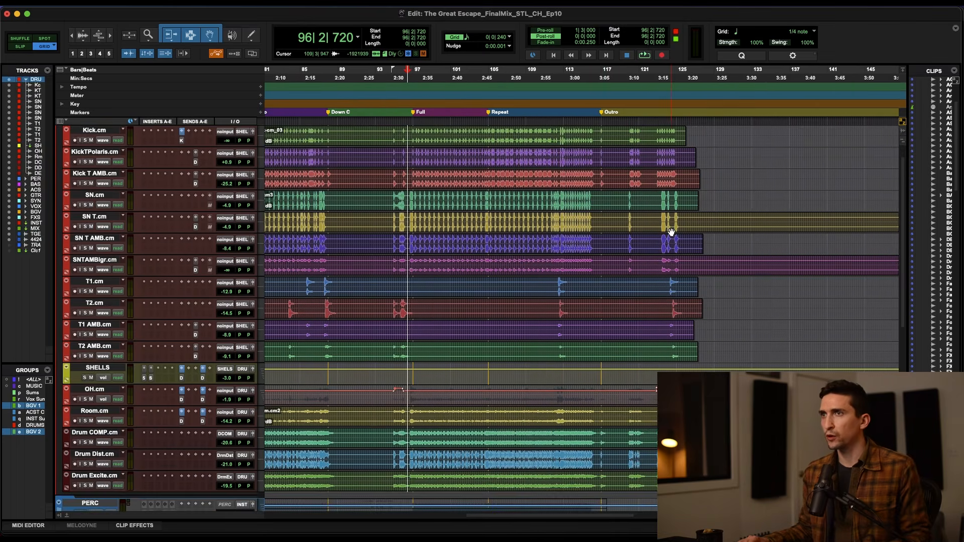
key(super+equal)
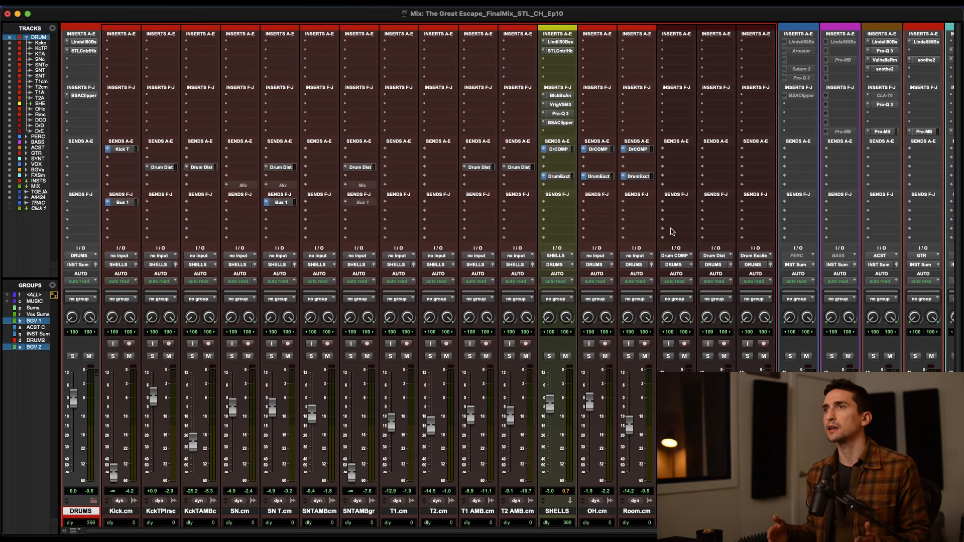
click(558, 512)
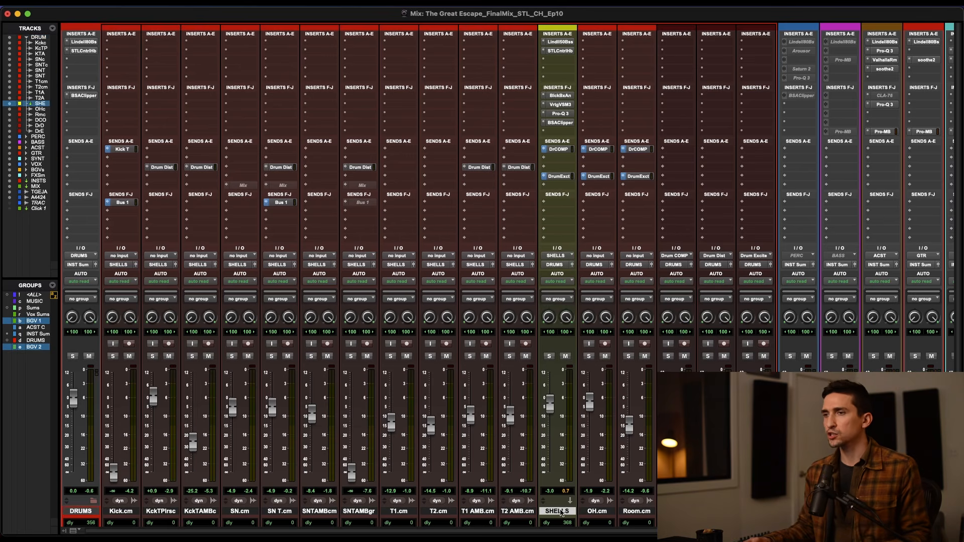
shift+click(124, 511)
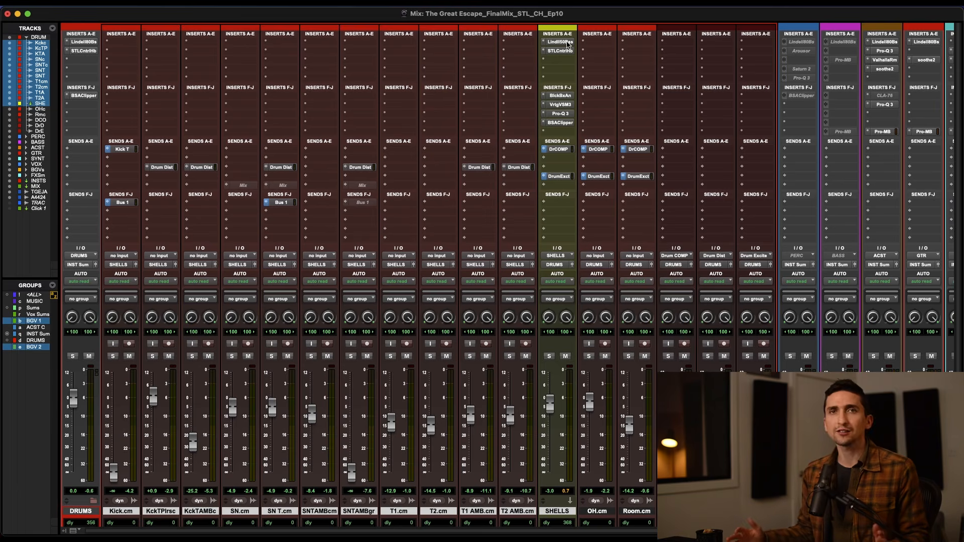
Open ControlHub on the SHELLS track, close it, and reopen it to review its settings
click(561, 51)
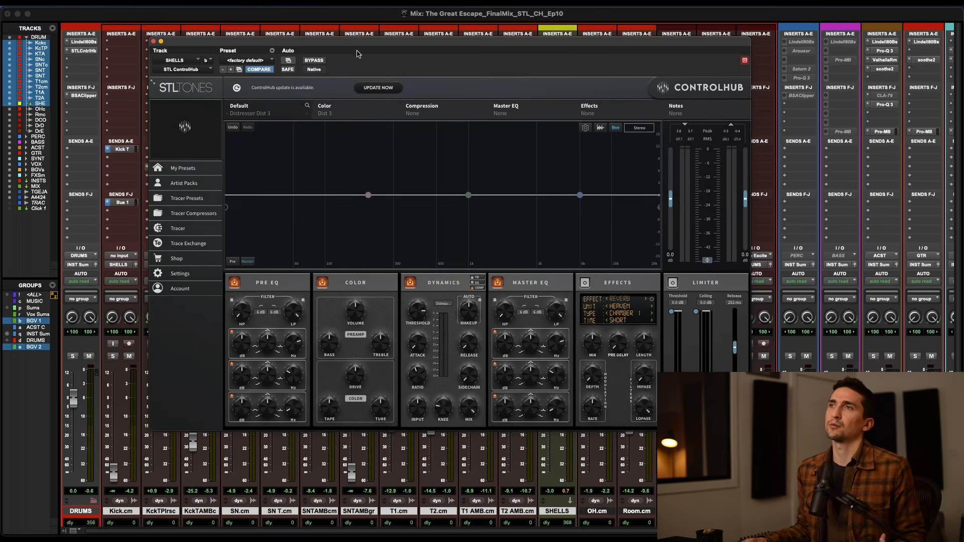
click(153, 42)
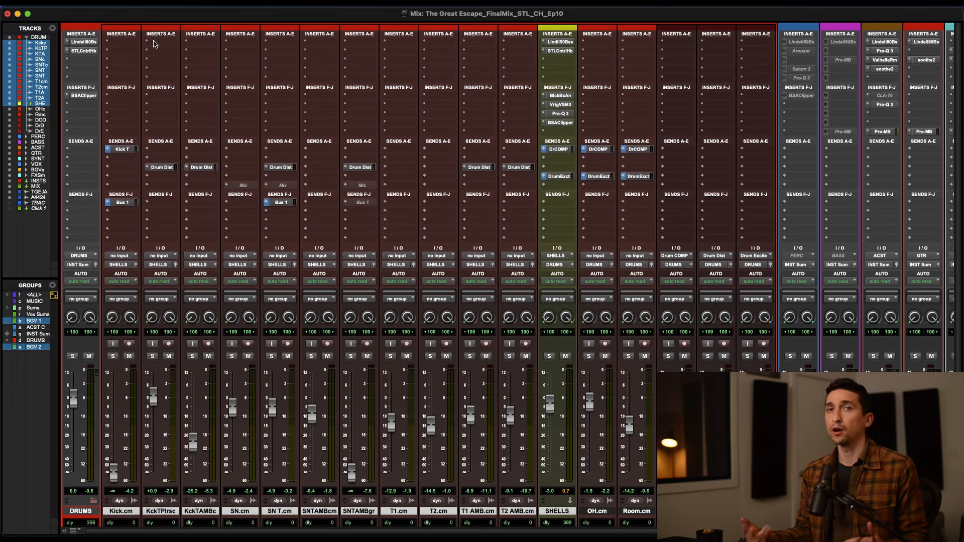
click(561, 51)
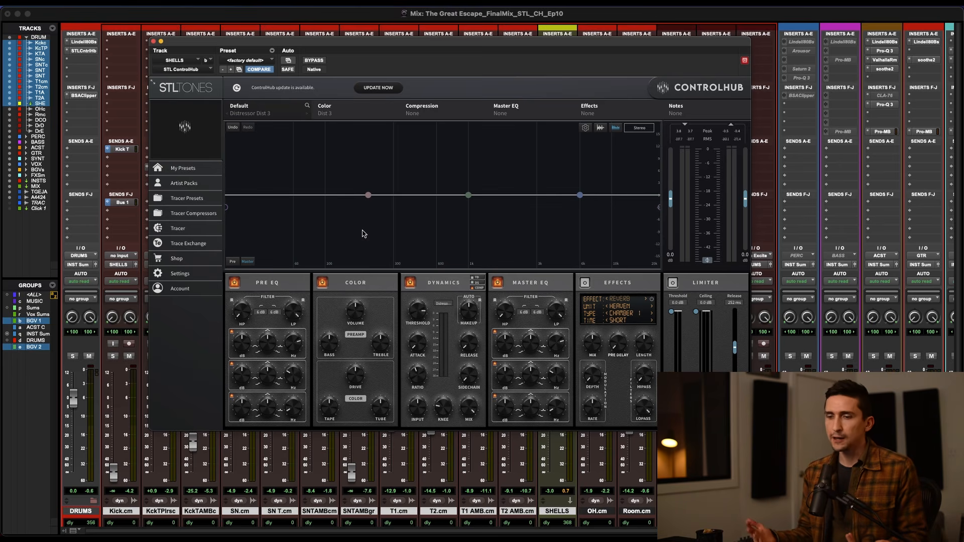
Expand the Tracer Presets list, view the Tracer's signal chain types, and exit the Tracer setup
click(187, 200)
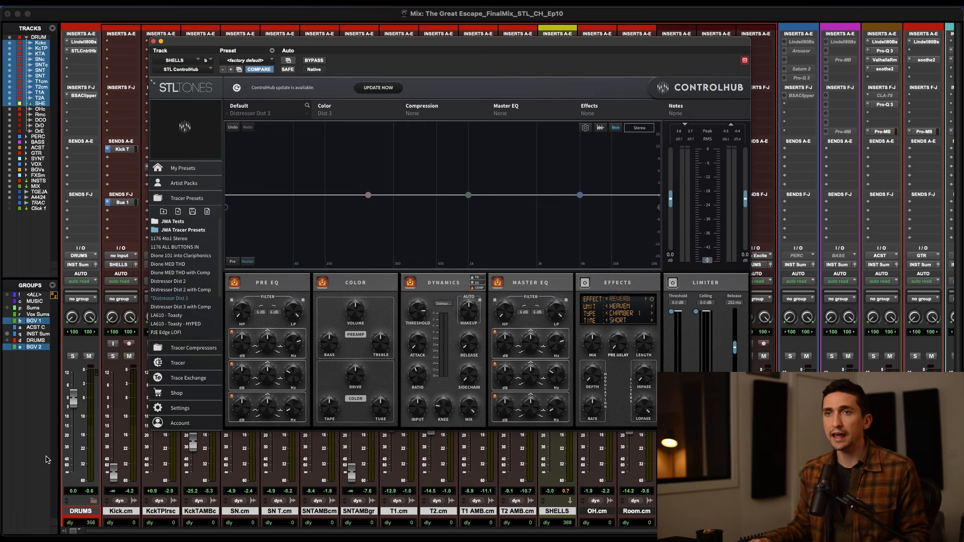
click(178, 363)
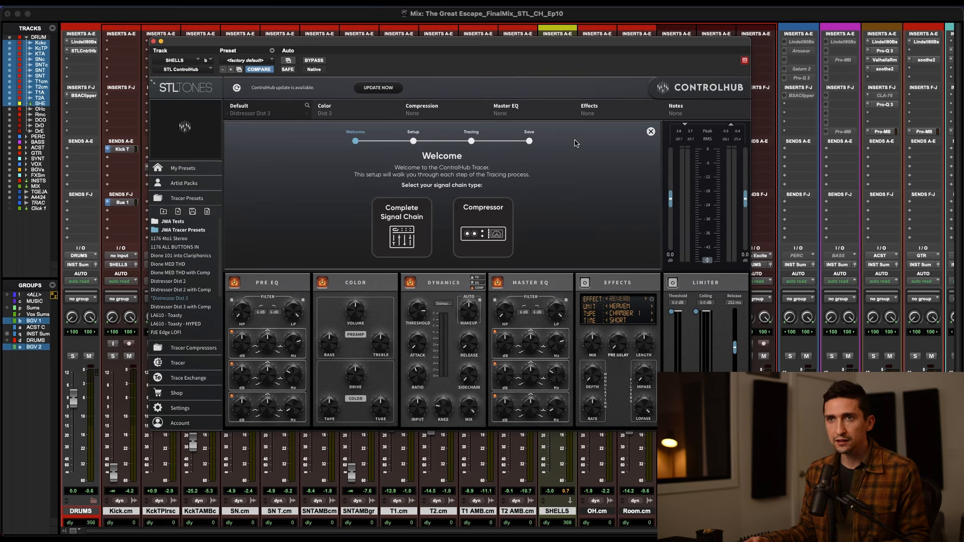
click(650, 132)
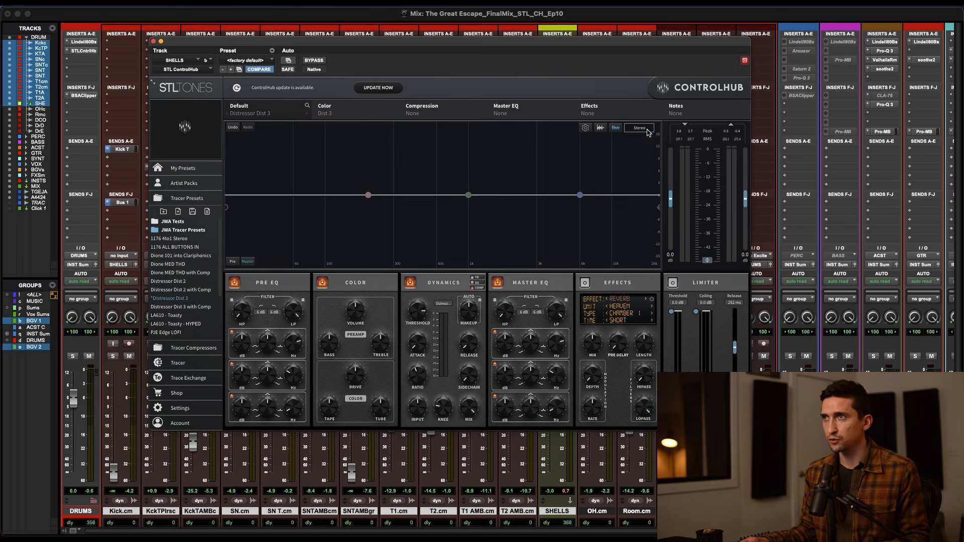
Choose Distressor 201 from the JWA Compressors for the SHELLS Dynamics section
click(444, 304)
mouse_move(456, 338)
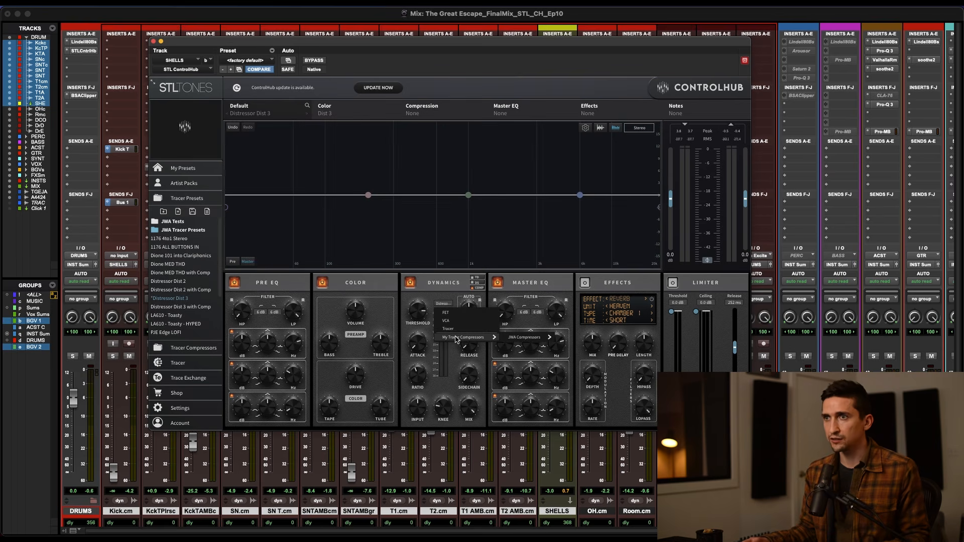
mouse_move(522, 339)
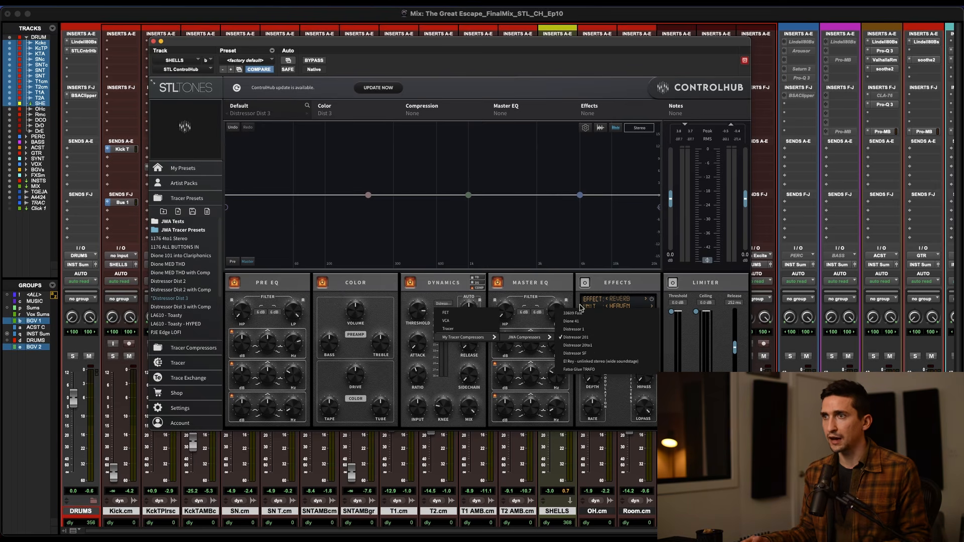
click(579, 338)
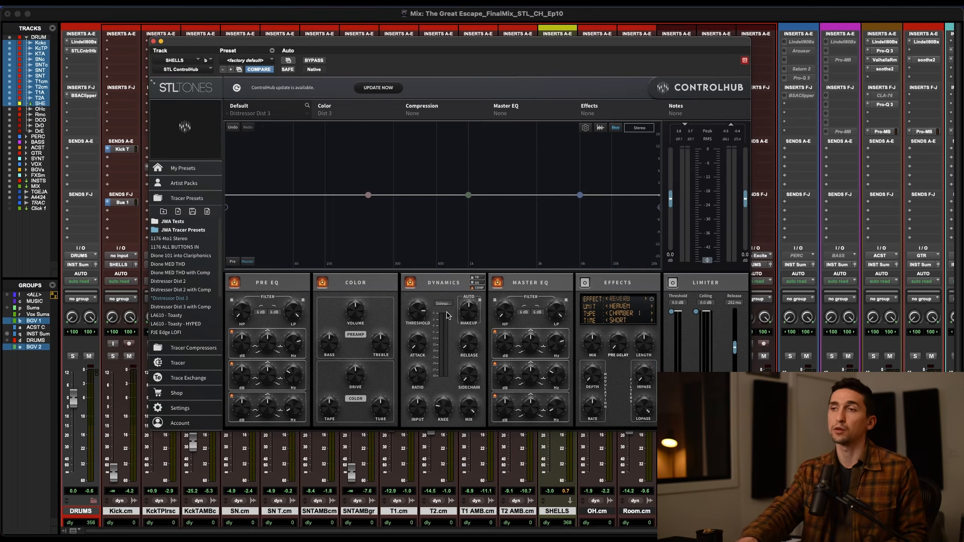
click(178, 229)
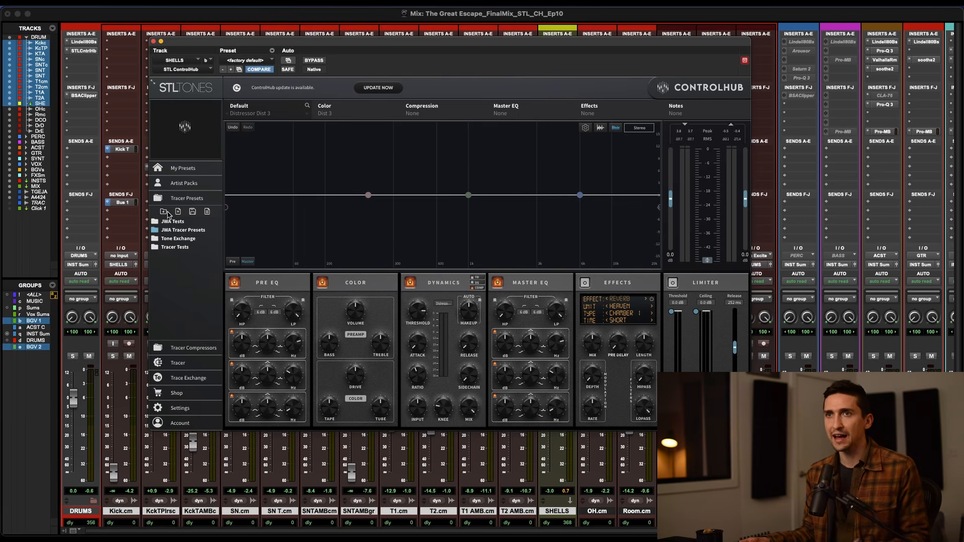
click(178, 212)
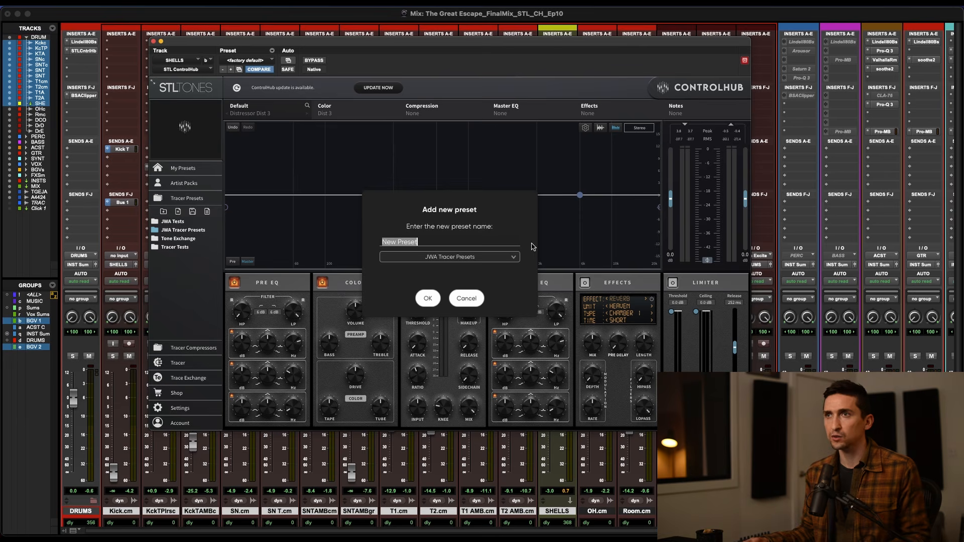
text(D)
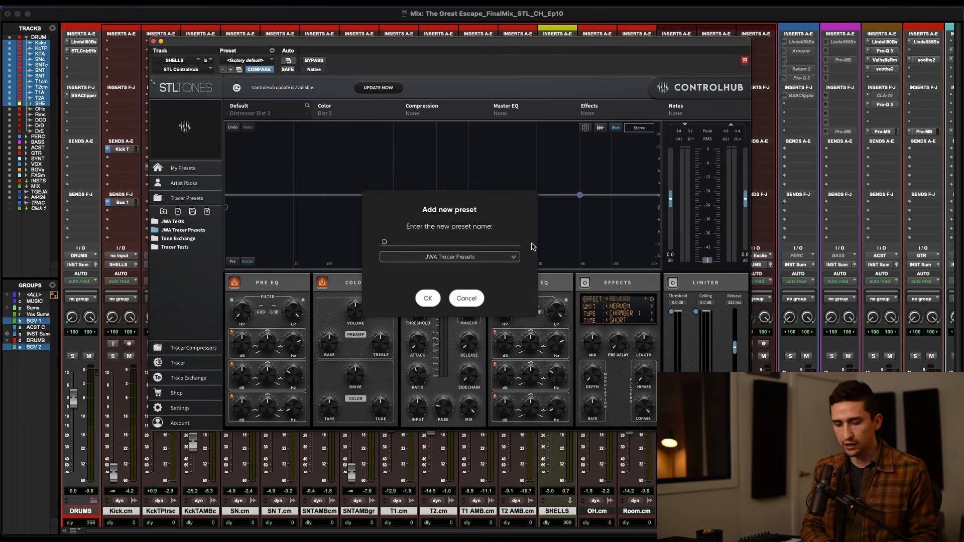
text(istr)
click(458, 299)
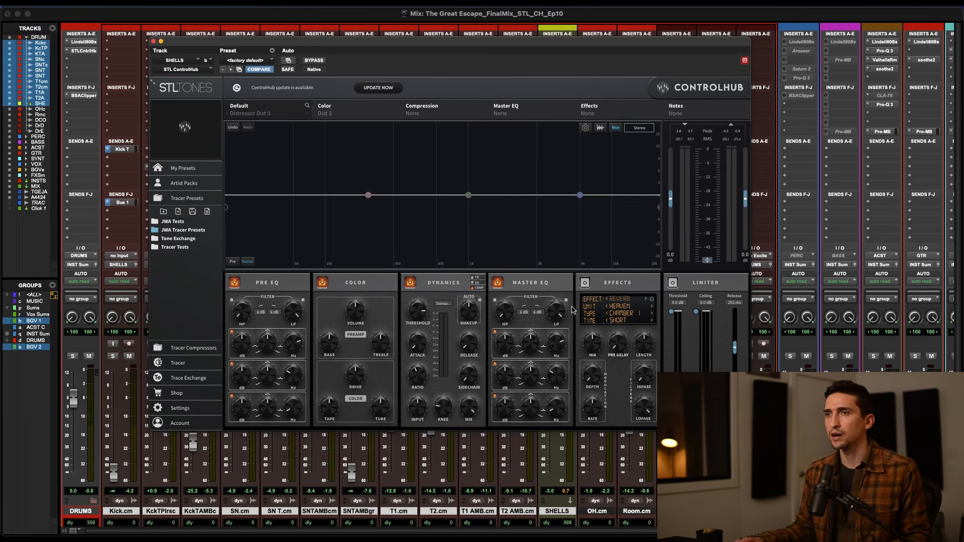
Close ControlHub and solo the drum tracks from Kick.cm through SHELLS
click(153, 41)
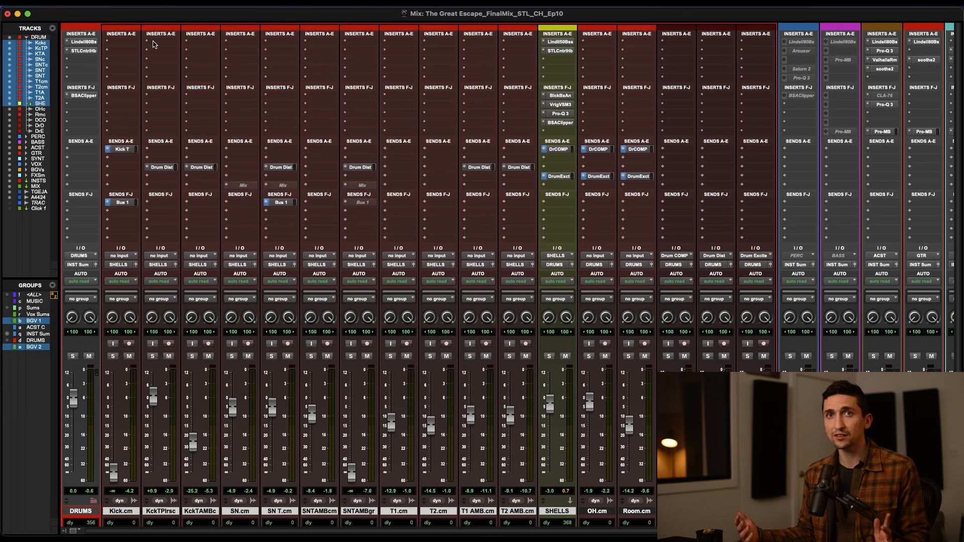
click(554, 512)
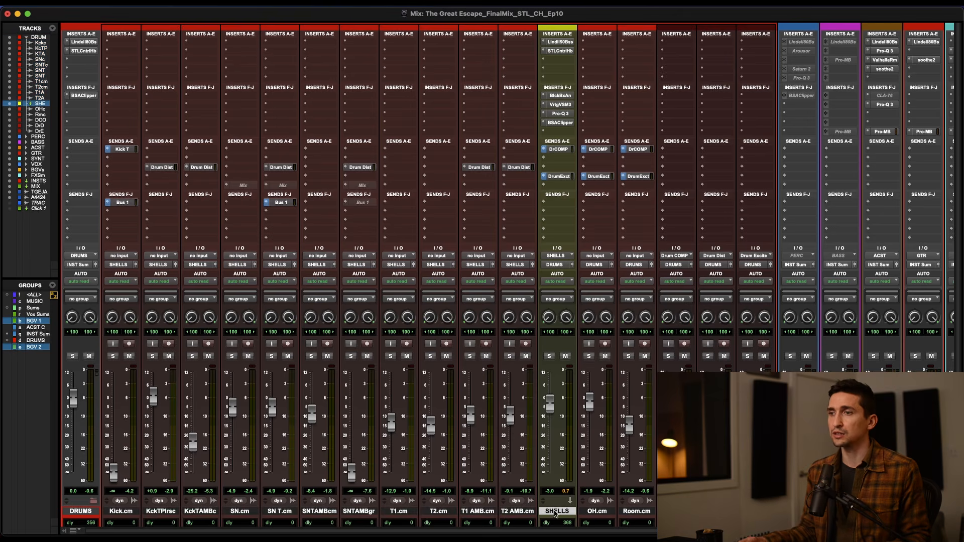
shift+click(125, 514)
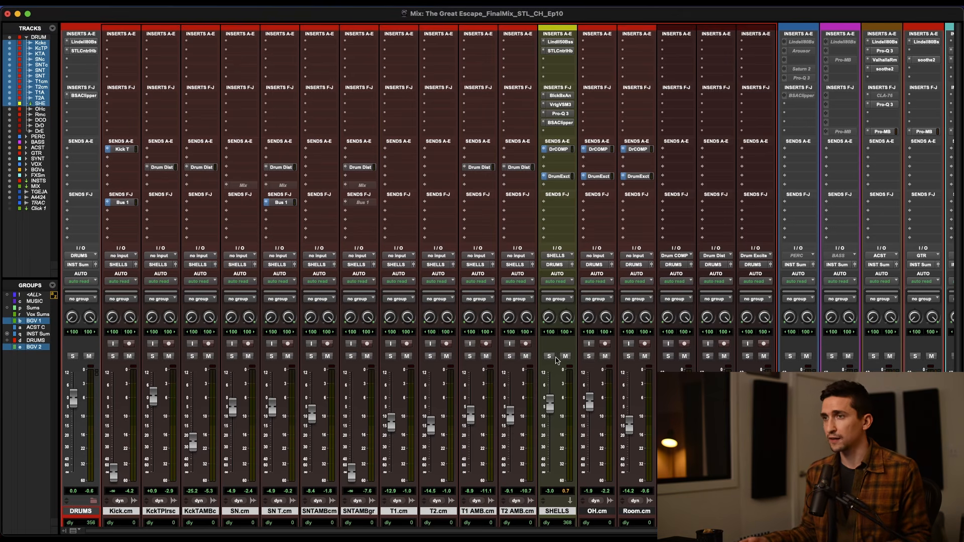
click(552, 357)
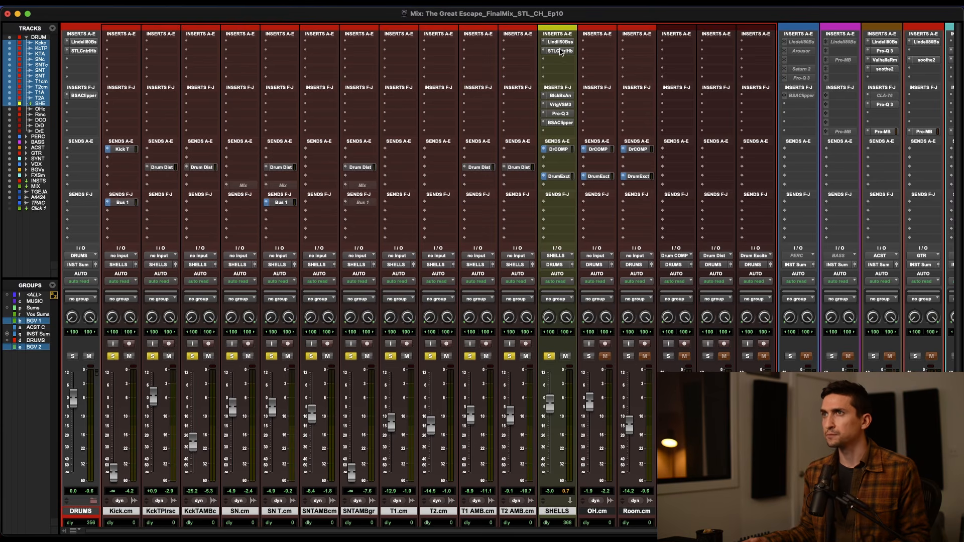
Bypass ControlHub on the SHELLS and DRUMS tracks, and play the soloed drums with the ControlHub window open for comparison
drag(566, 43, 560, 52)
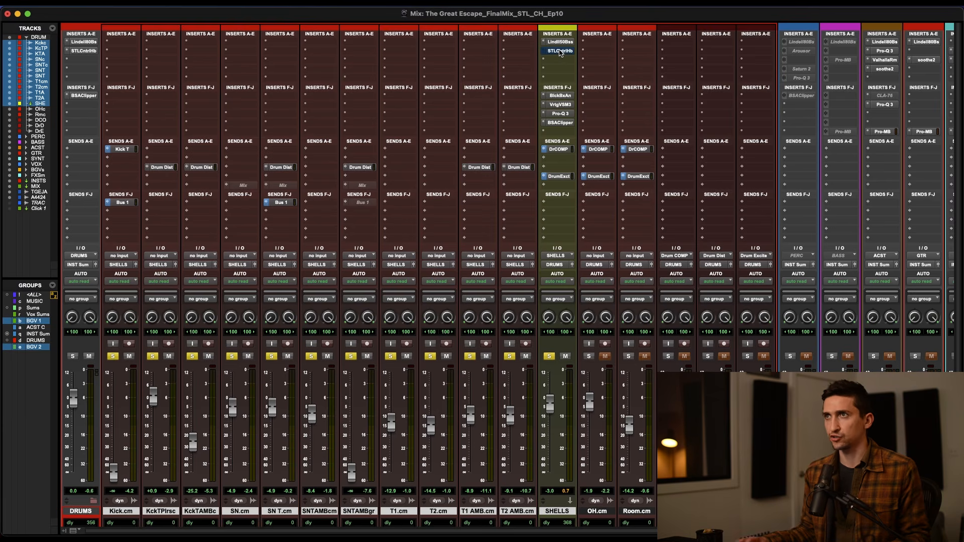
drag(79, 53, 79, 52)
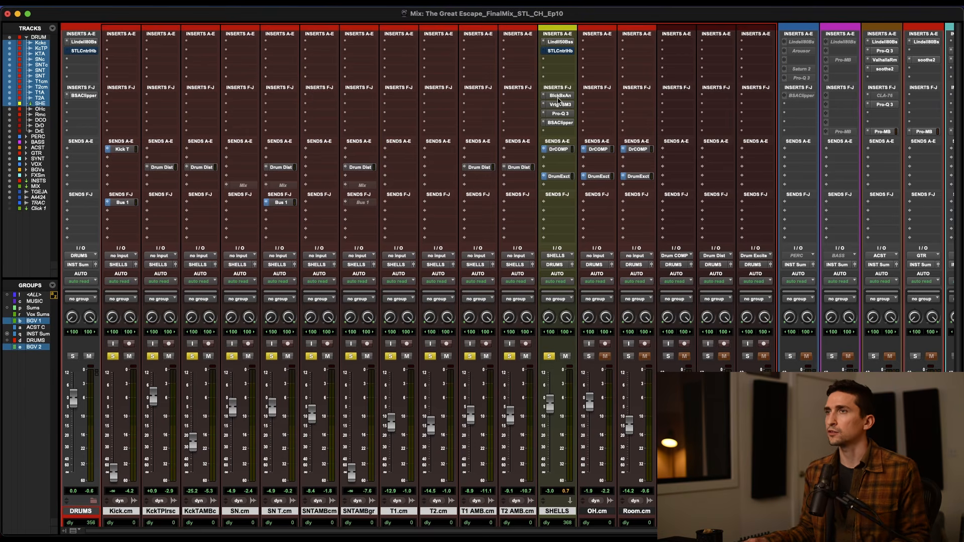
key(super+equal)
key(super+equal)
key(space)
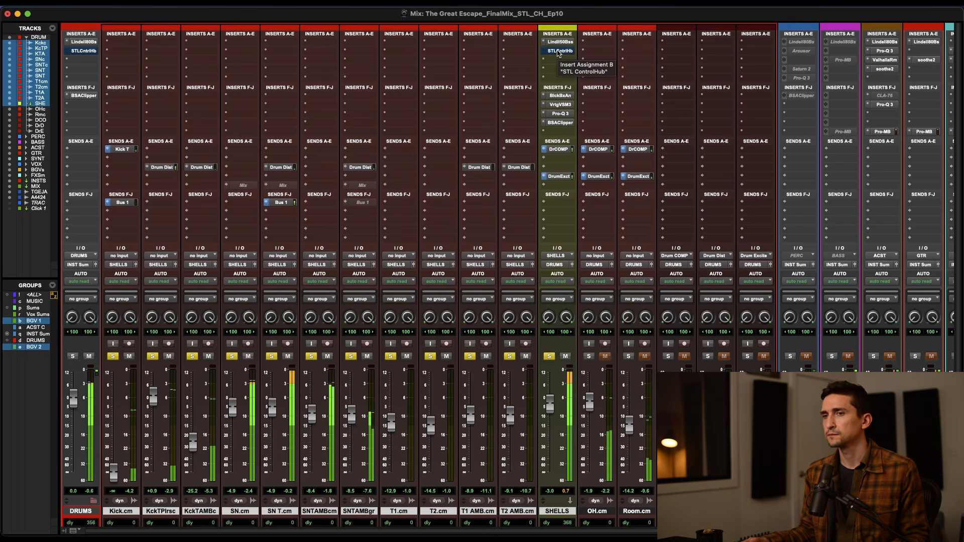
click(558, 51)
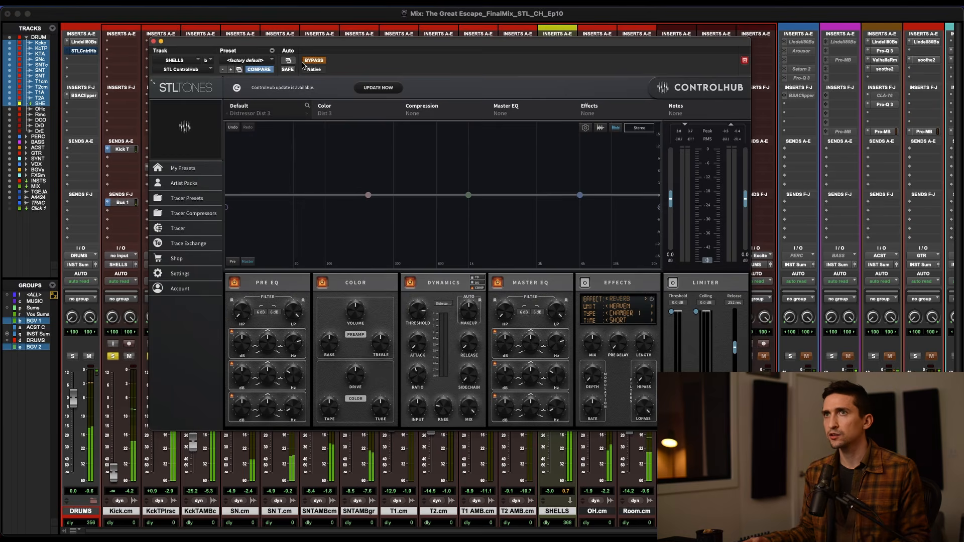
drag(342, 42, 302, 53)
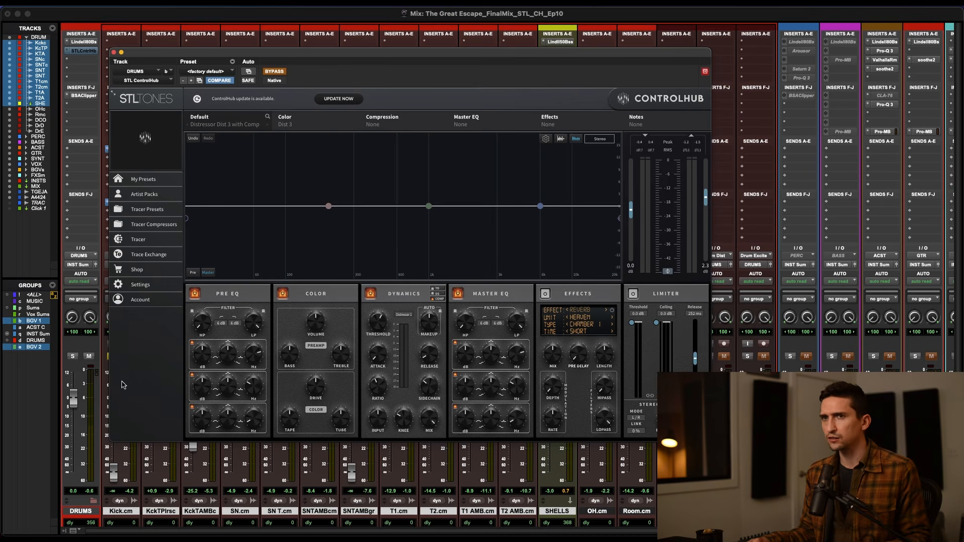
Solo the DRUMS track and adjust the Dynamics threshold in its ControlHub, closing the plugin when done
click(71, 357)
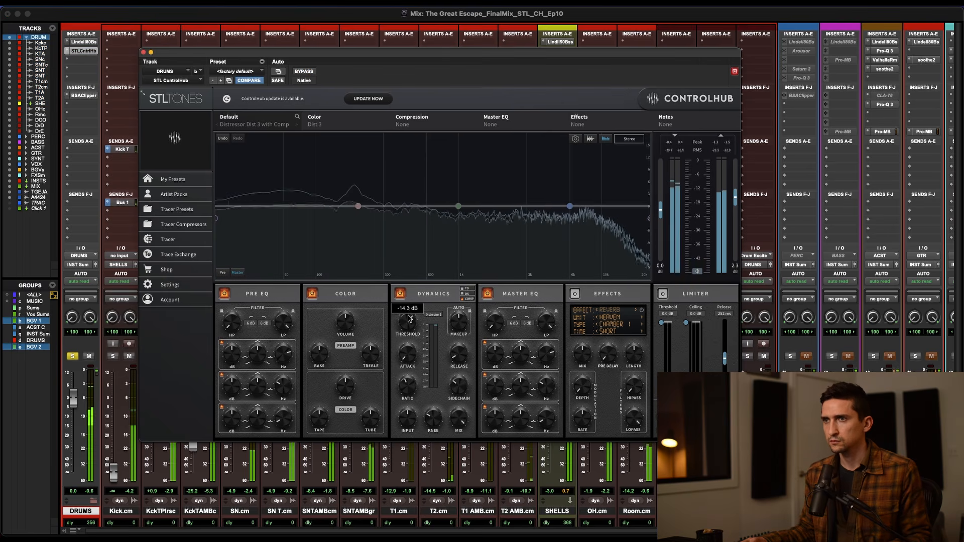
drag(408, 319, 409, 324)
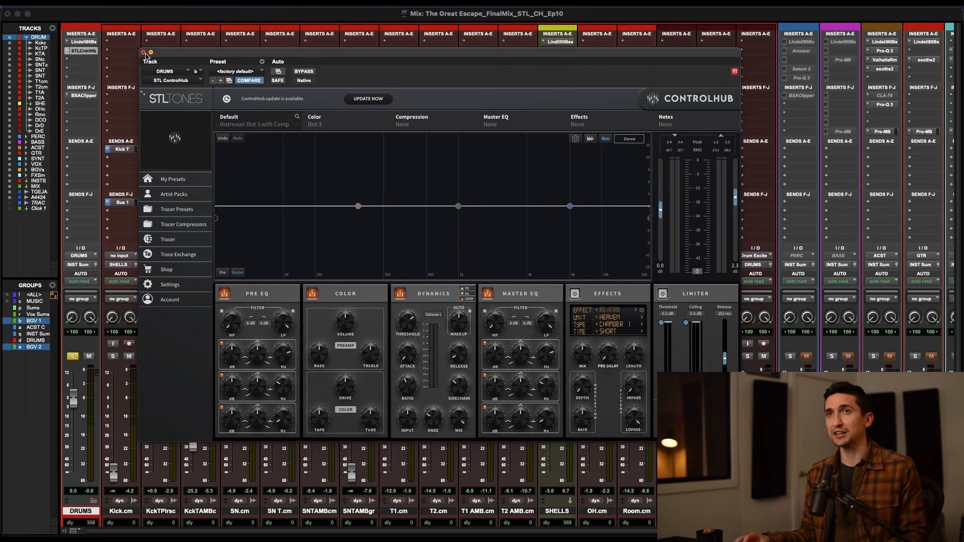
click(144, 52)
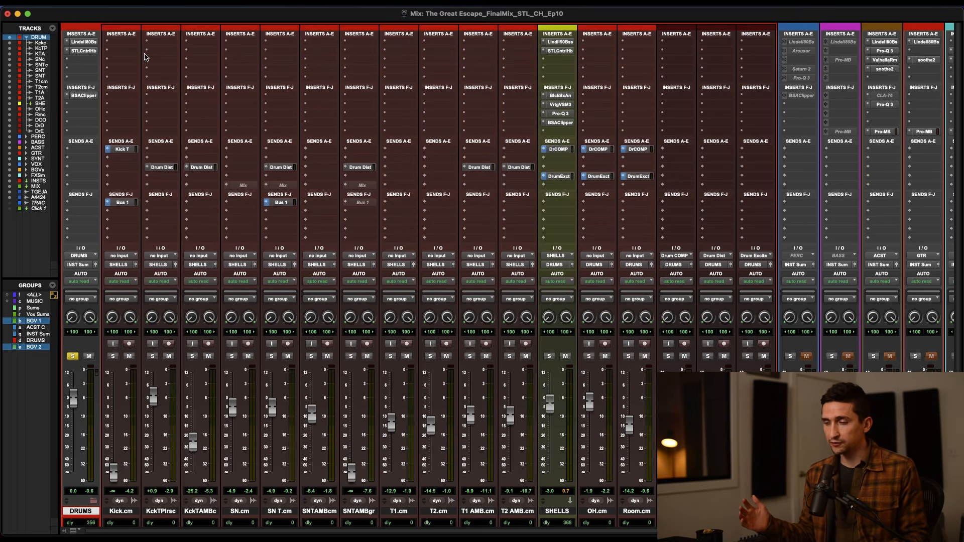